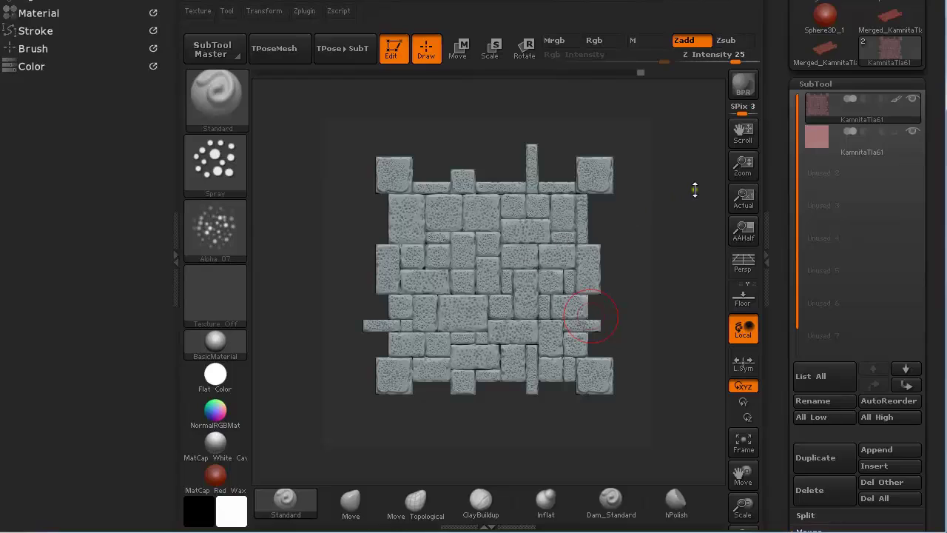
Select the second KamnitaTla61 subtool and frame the stone wall to fill the canvas.
left_click(822, 136)
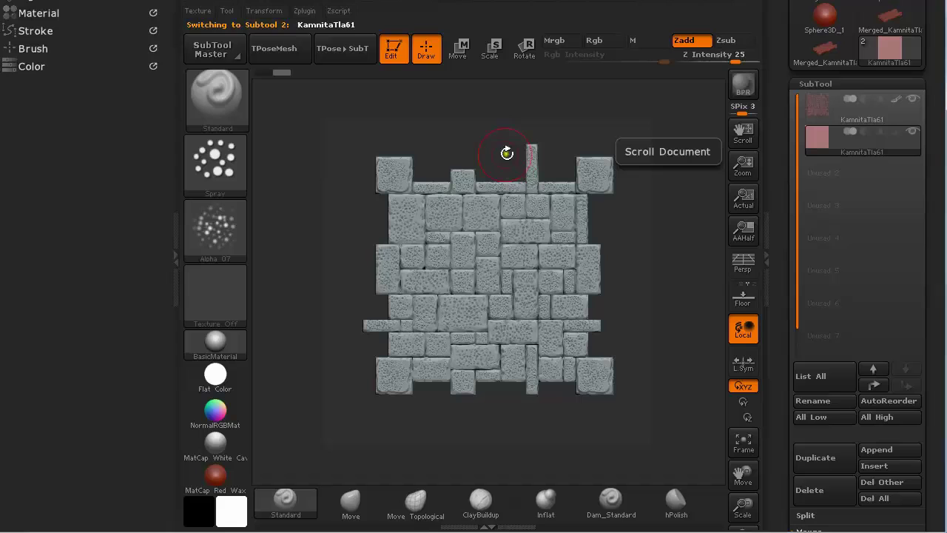
key("f")
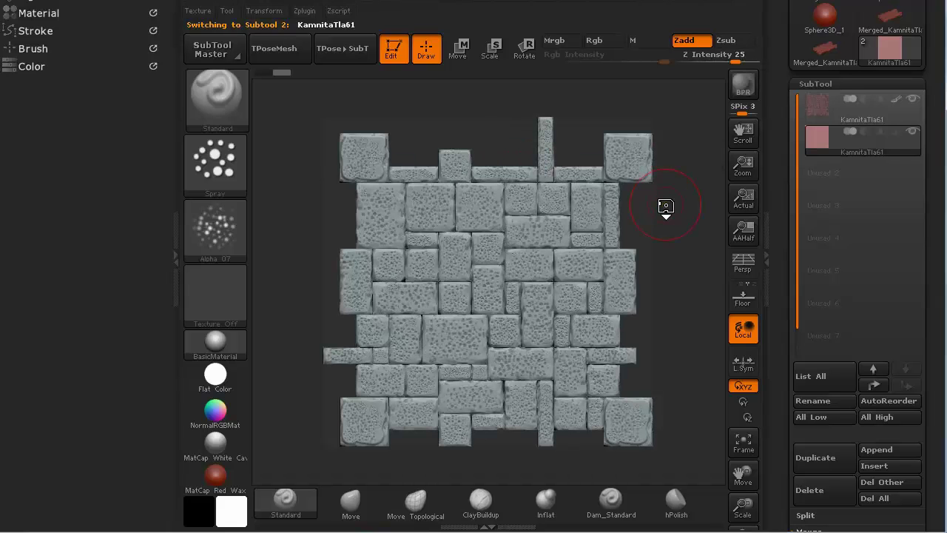
mouse_move(831, 139)
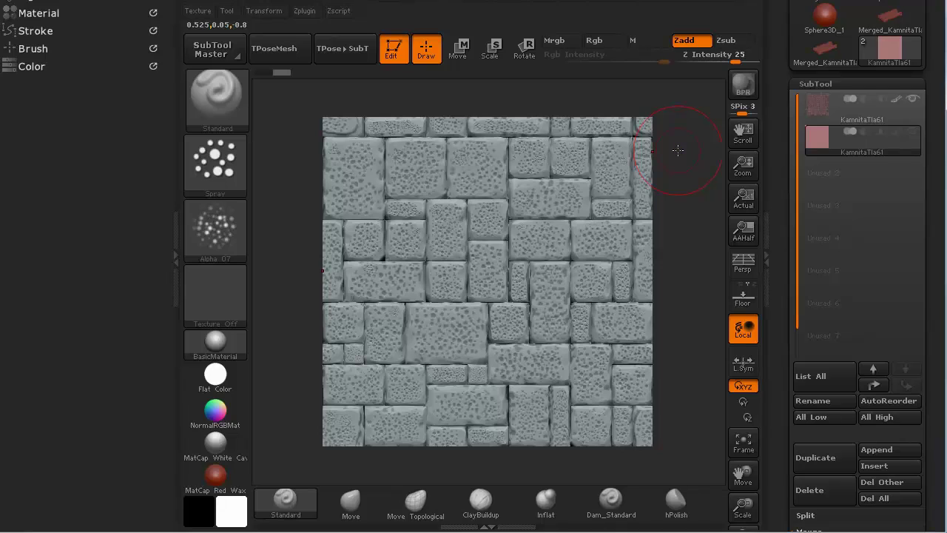
Select the first KamnitaTla61 subtool and apply the Flat Color material to the wall.
left_click(814, 114)
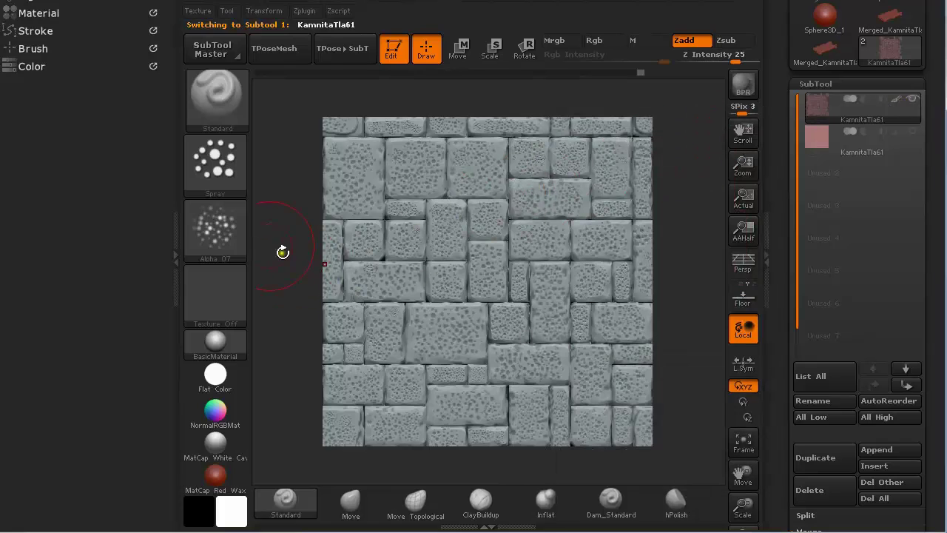
mouse_move(222, 378)
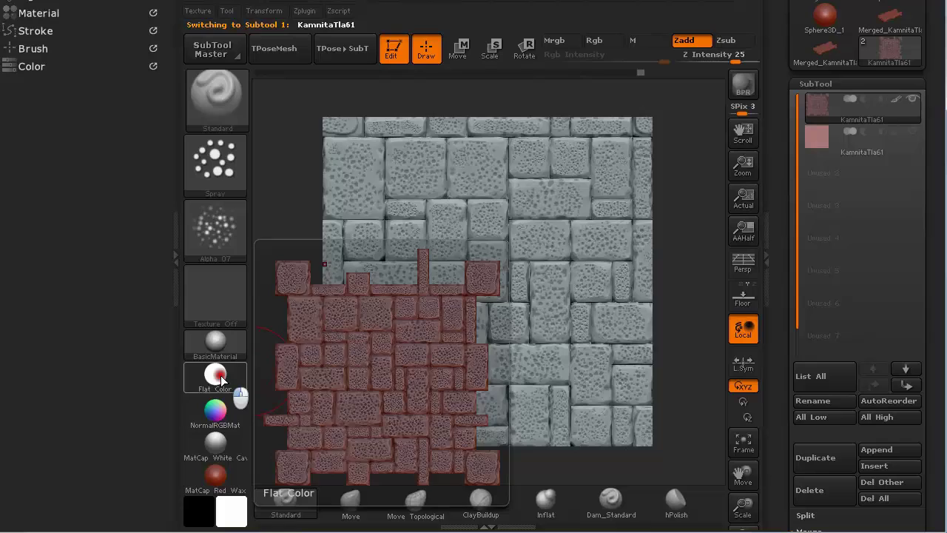
left_click(219, 376)
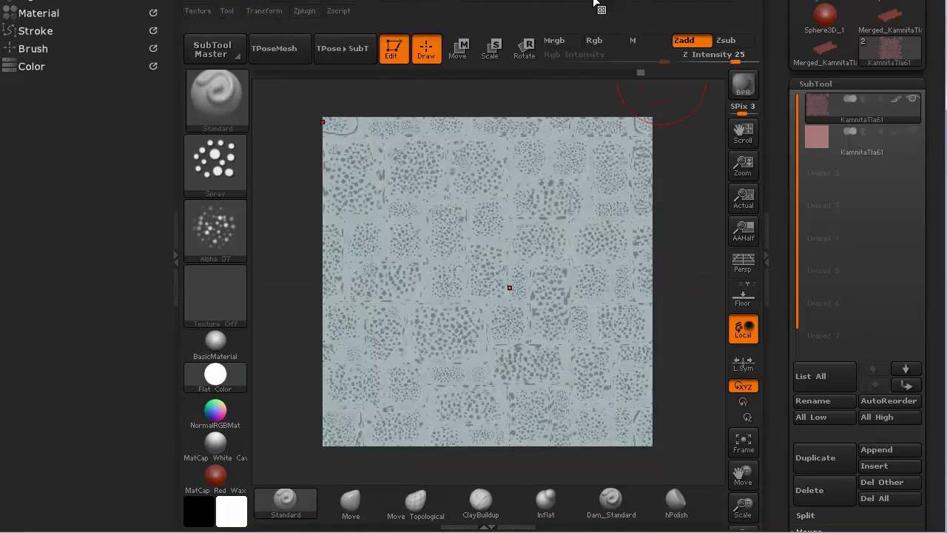
Collapse Render Properties and show the Antialiasing settings (Super Sample 0, Blur 100, Edge 25, Size 1).
left_click(648, 9)
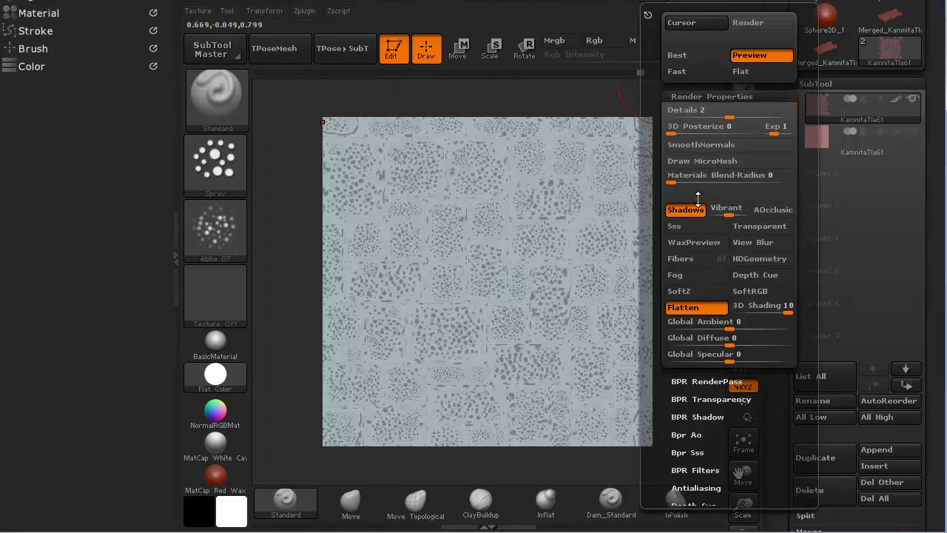
left_click(685, 96)
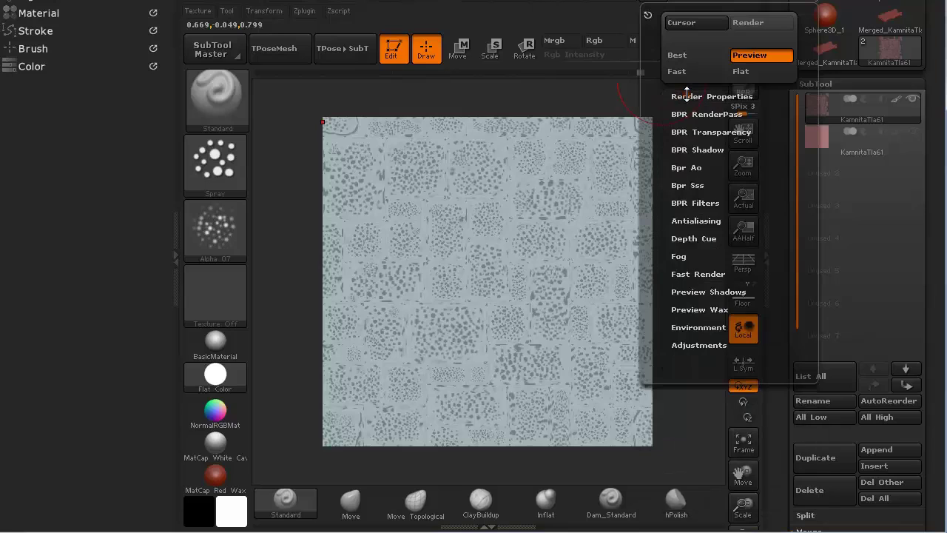
left_click(700, 219)
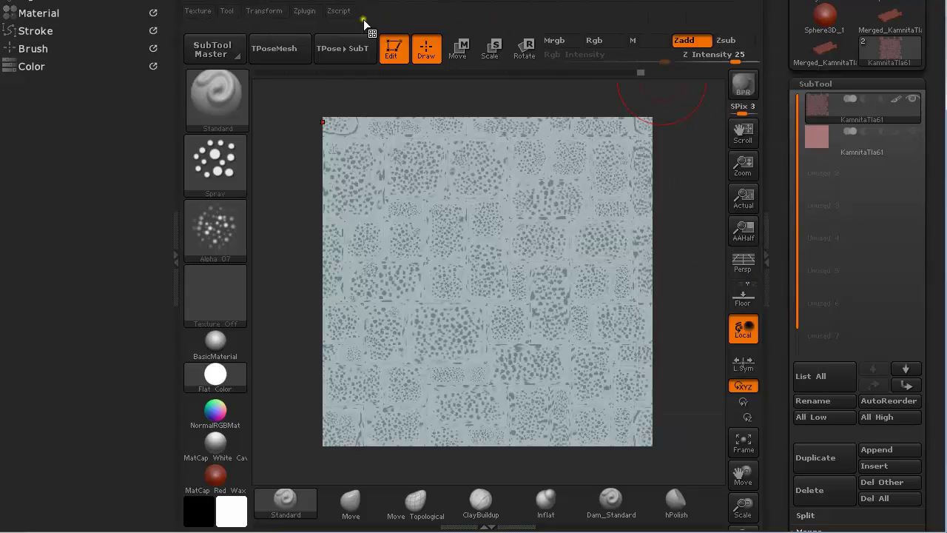
Send the flat-shaded view to Photoshop through Document > ZAppLink with DROP NOW.
left_click(282, 5)
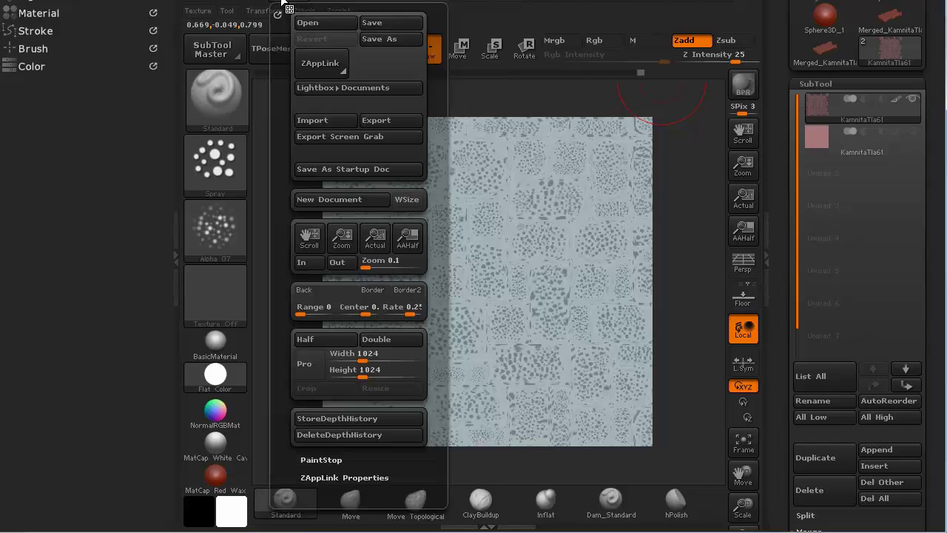
left_click(331, 64)
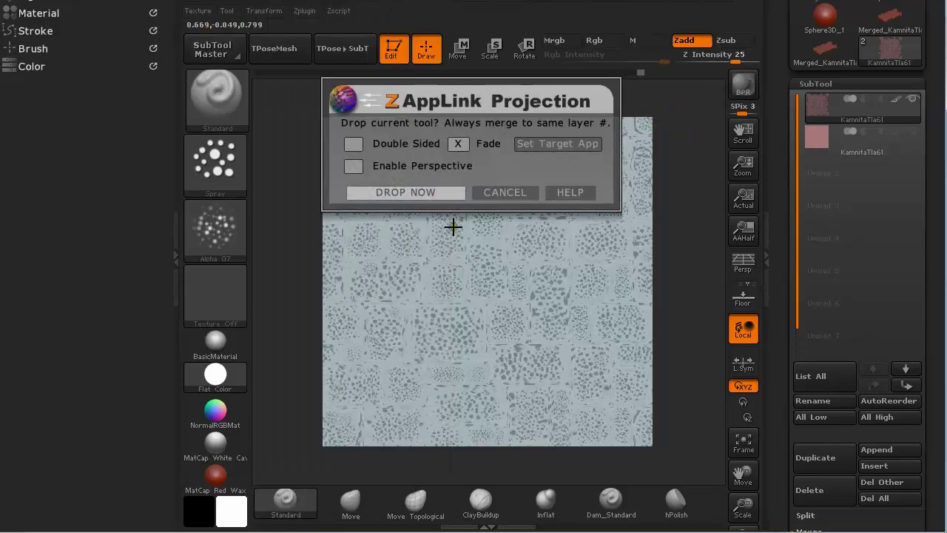
left_click(405, 192)
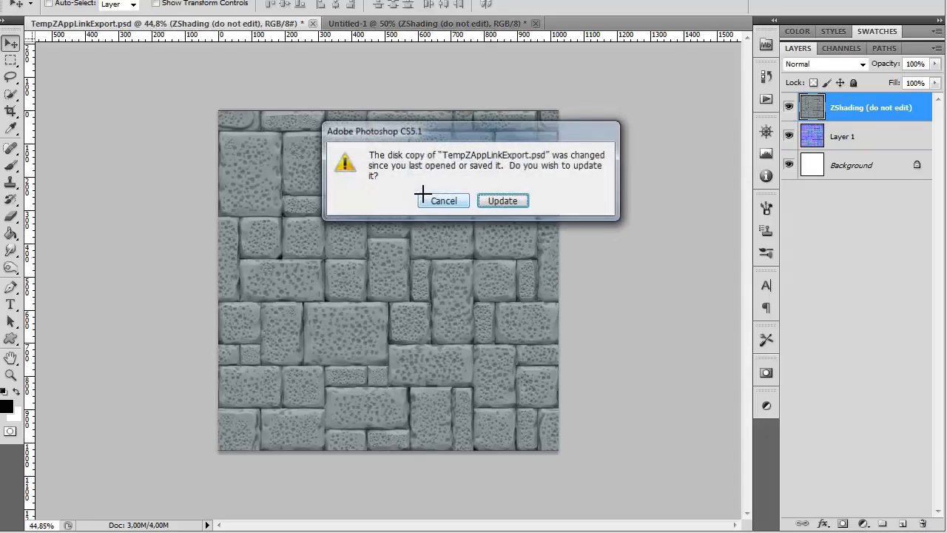
Accept the updated disk copy of the export and close the old Untitled-1 without saving.
left_click(509, 200)
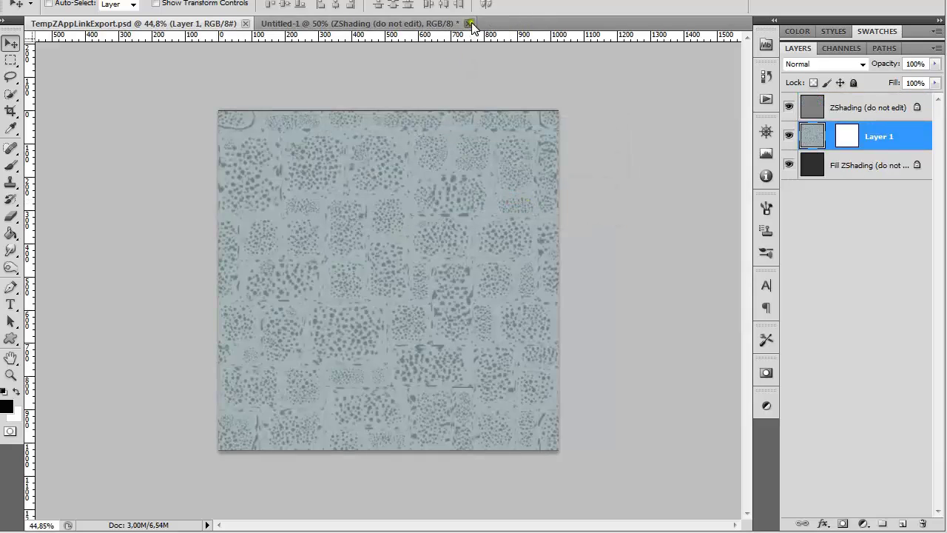
left_click(469, 24)
left_click(466, 190)
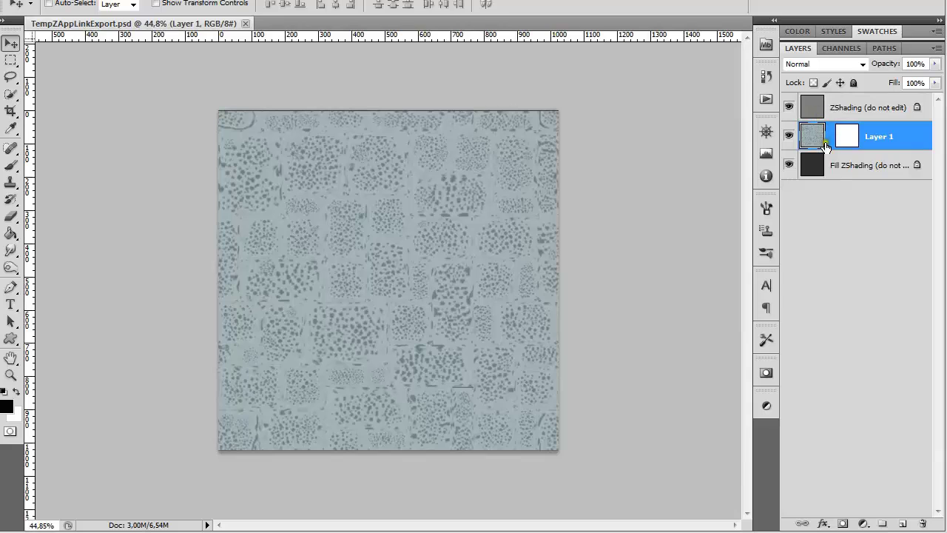
Create a blank 1024×1024 document, then select the ZShading layer in TempZAppLinkExport.psd.
left_click(61, 2)
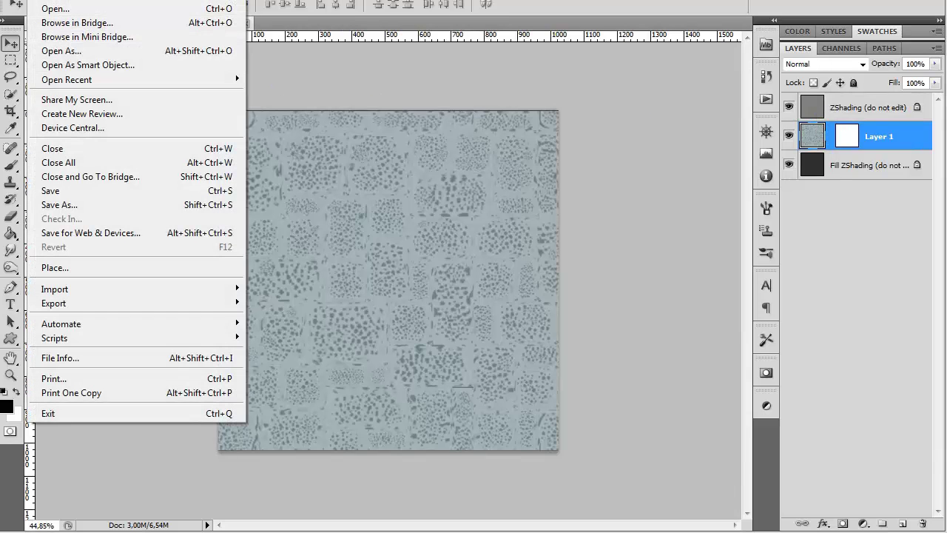
left_click(63, 9)
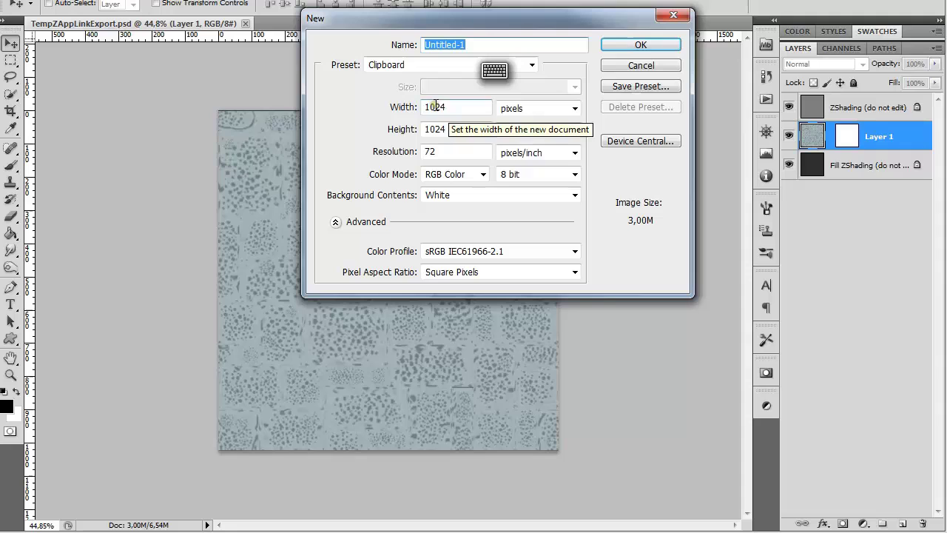
left_click(623, 45)
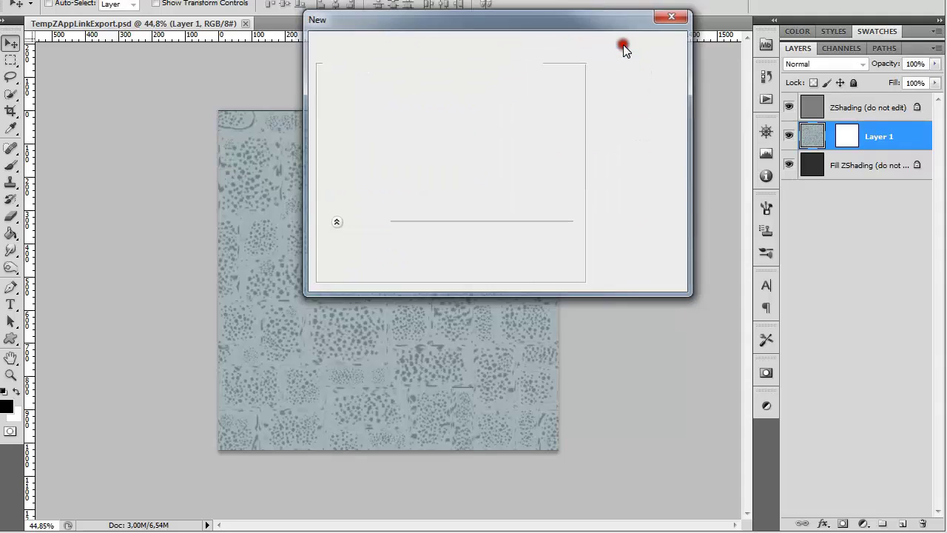
left_click(192, 25)
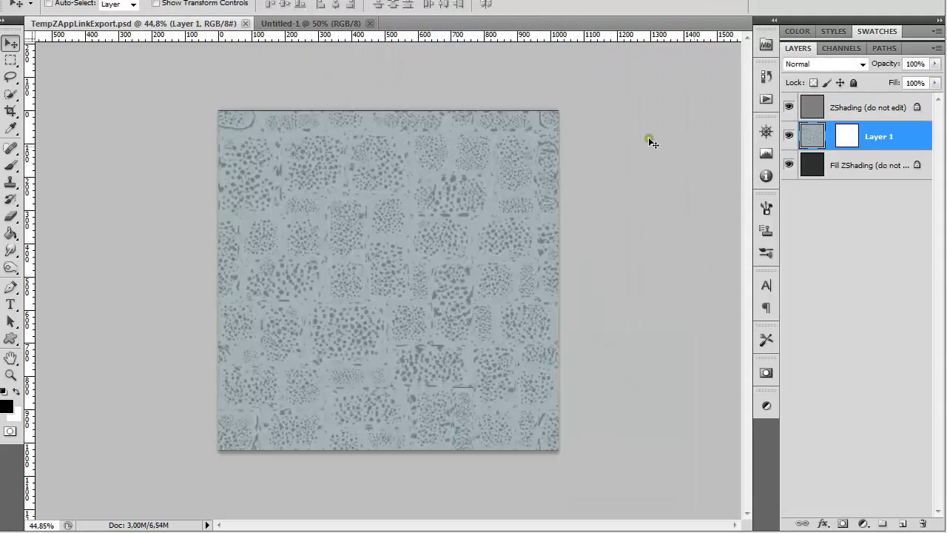
left_click(818, 109)
Merge the export's three layers and copy the result into Untitled-1.
left_click(821, 167, "shift")
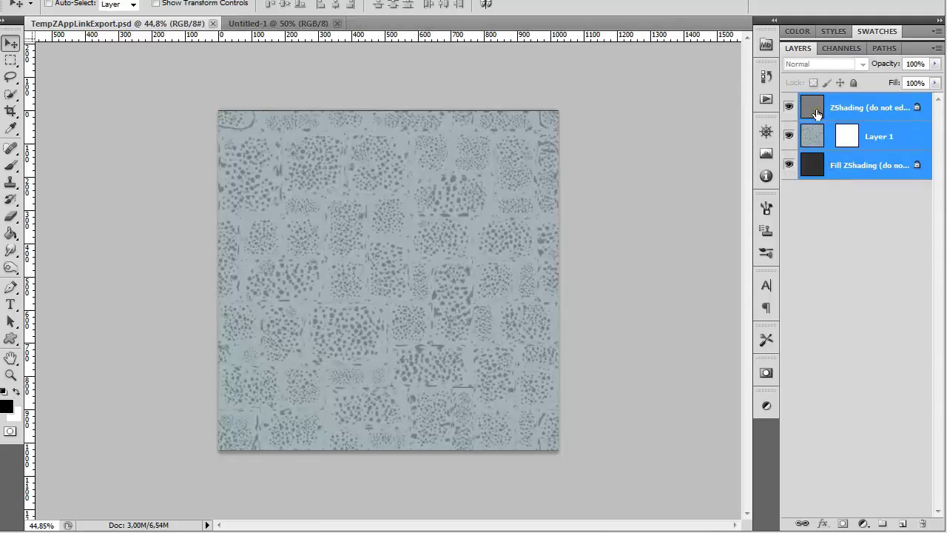
key("ctrl+e")
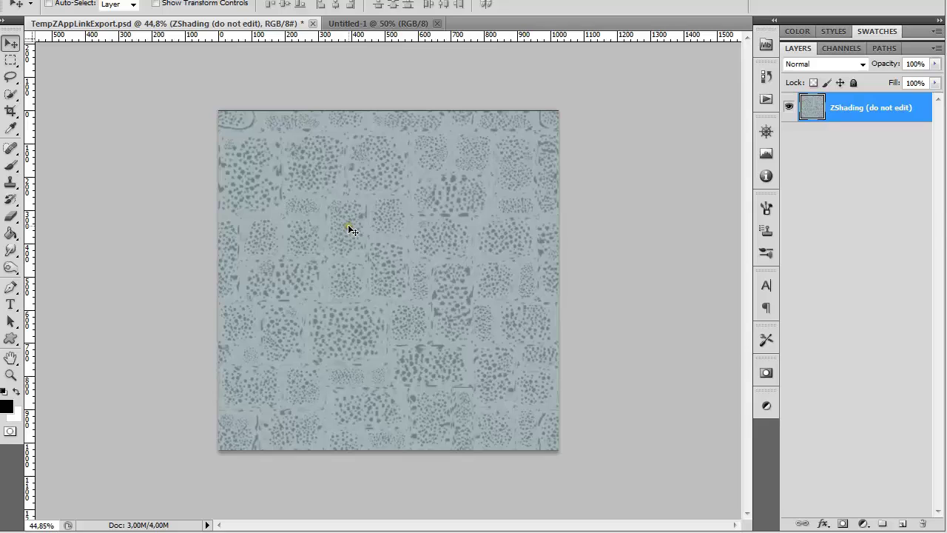
left_click_drag(350, 230, 399, 221)
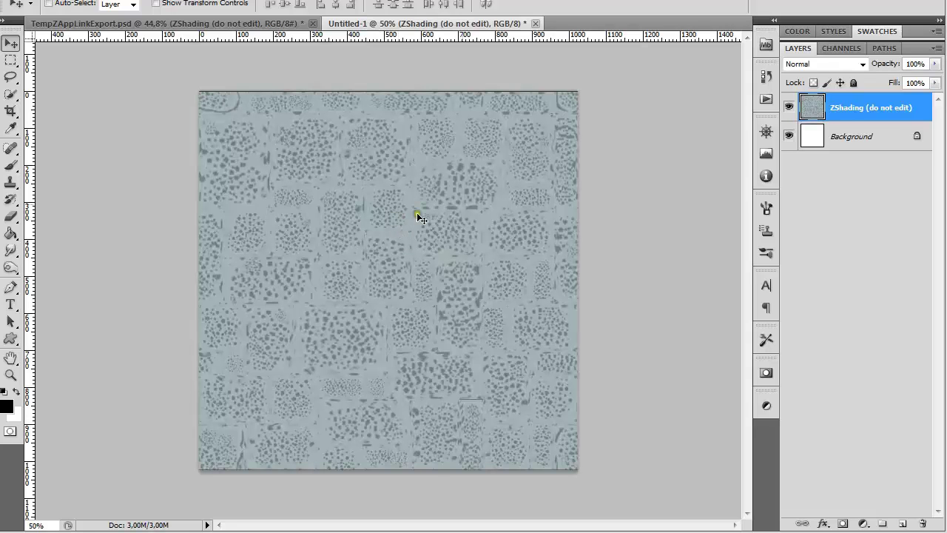
Name the copied layer FlatColor, then switch back to ZBrush.
double_click(853, 109)
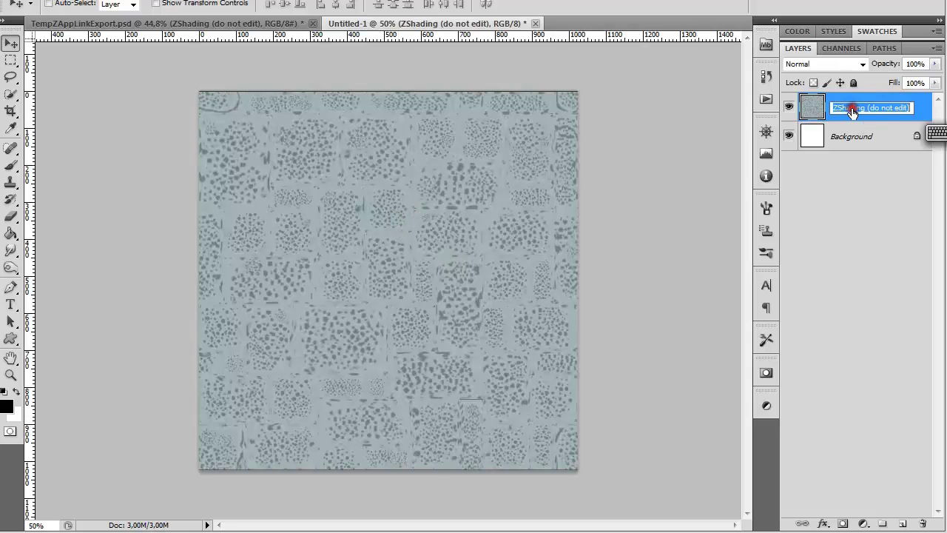
type("FlatCo")
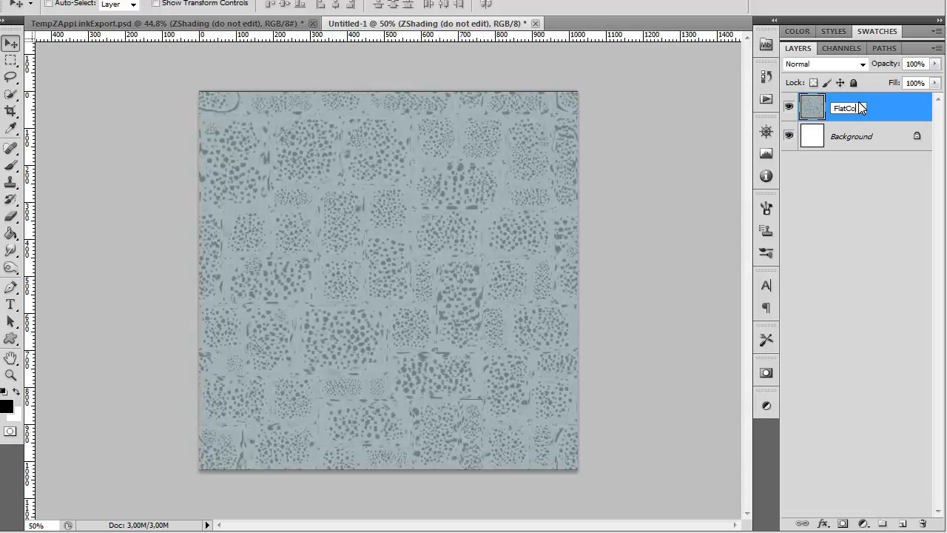
type("lor")
key("Return")
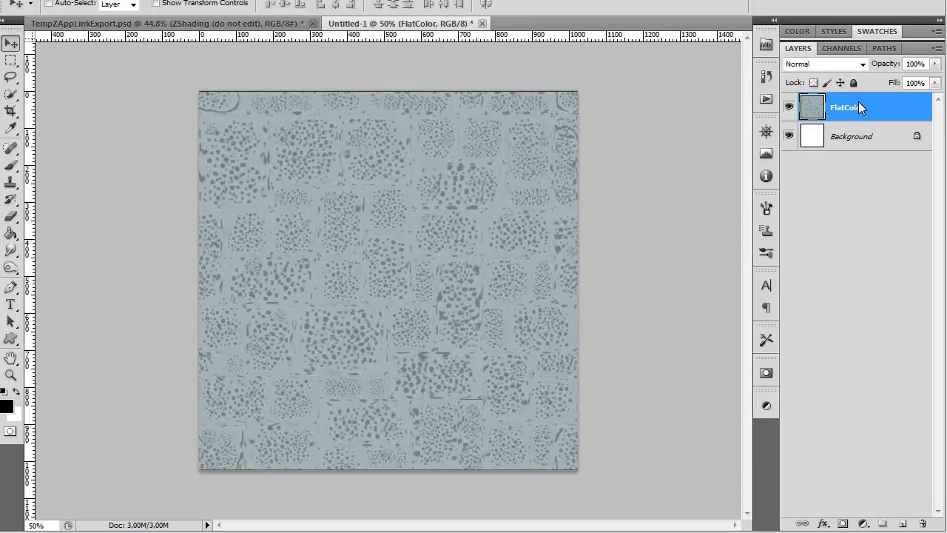
left_click(131, 23)
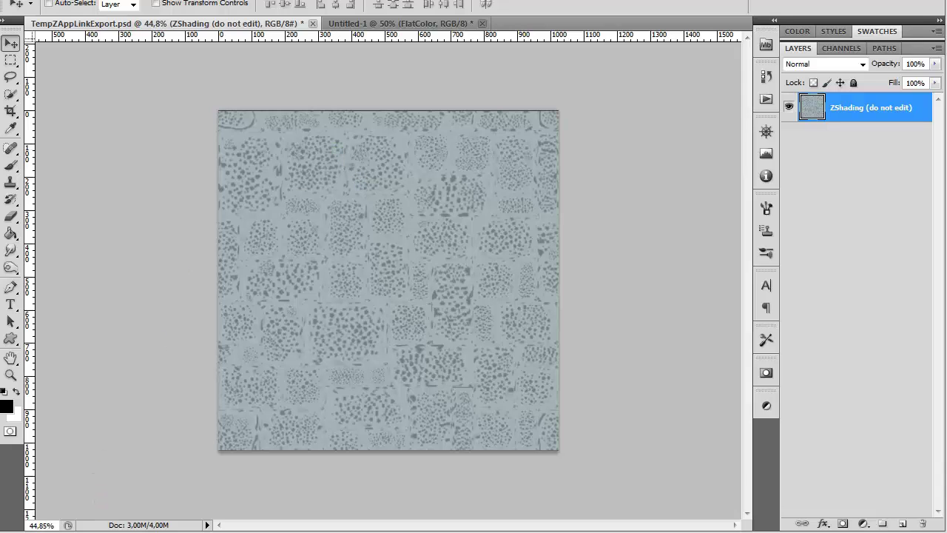
key("alt+Tab")
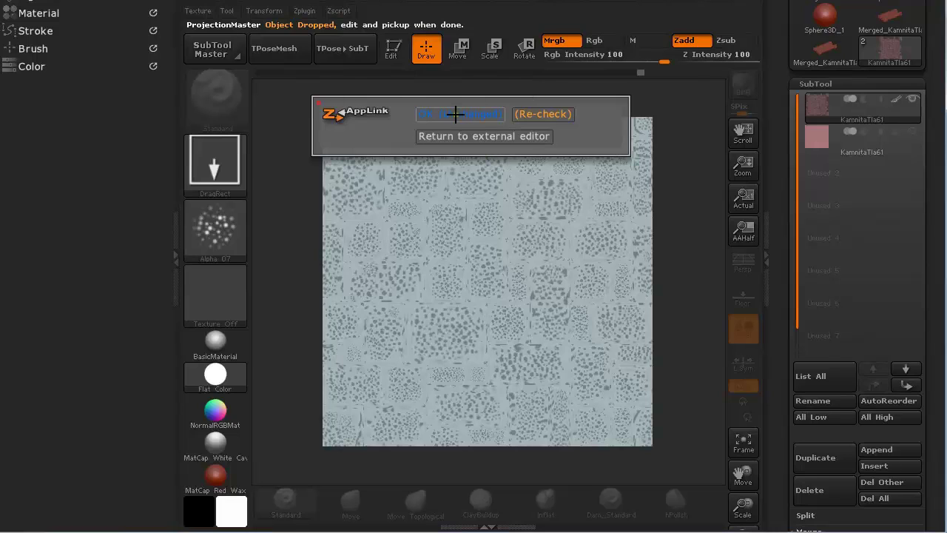
Return from AppLink unchanged and render the stone wall with the NormalRGBMat material.
left_click(464, 115)
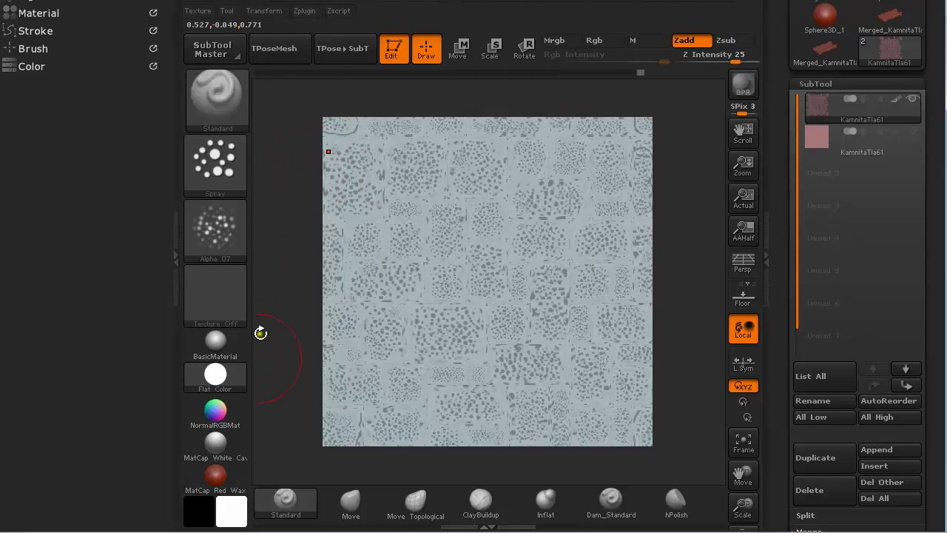
mouse_move(232, 416)
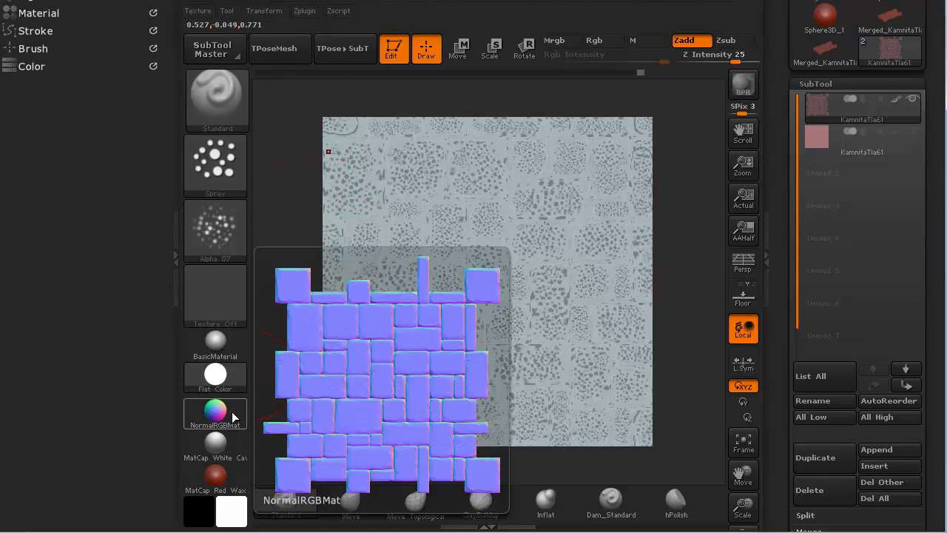
left_click(233, 415)
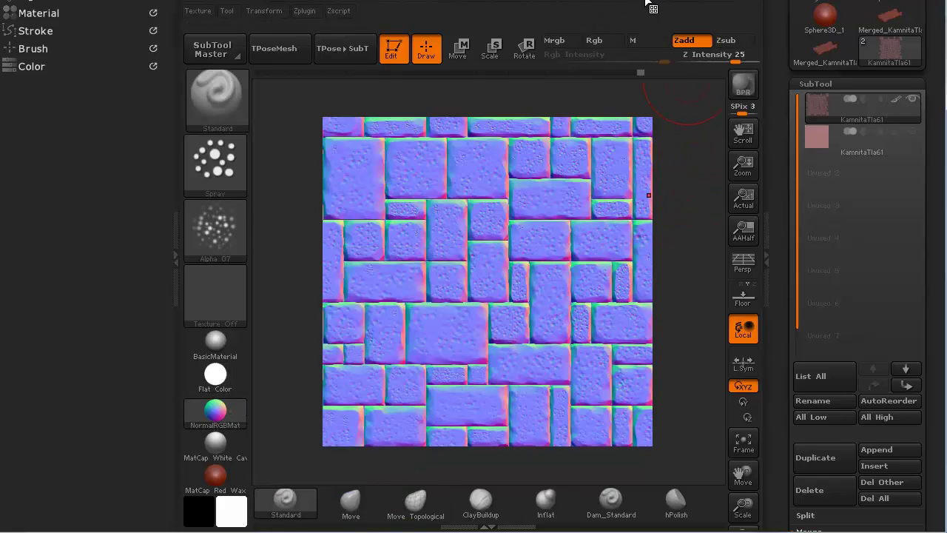
key("shift+r")
left_click(679, 95)
key("shift+d")
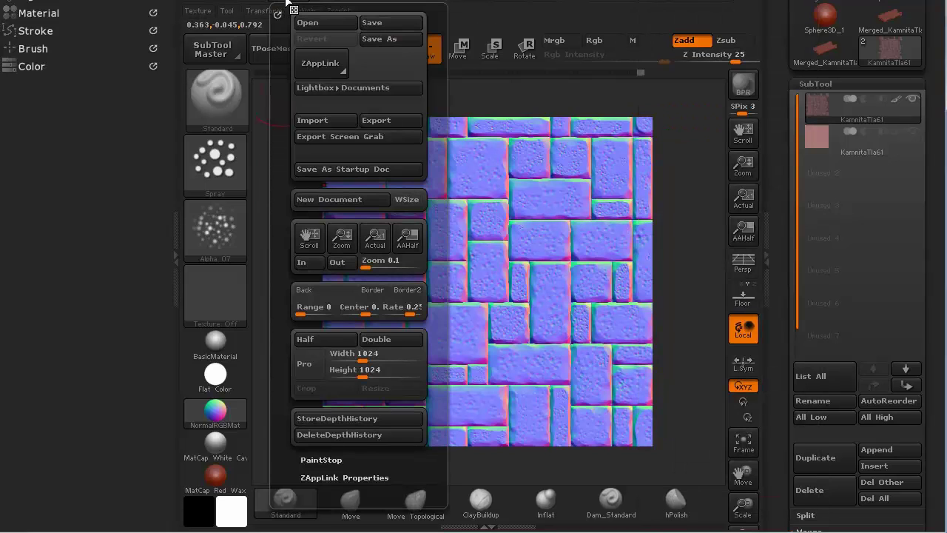
Drop the normal-map view into Photoshop, merge its three layers and copy them into Untitled-1.
left_click(323, 68)
left_click(418, 191)
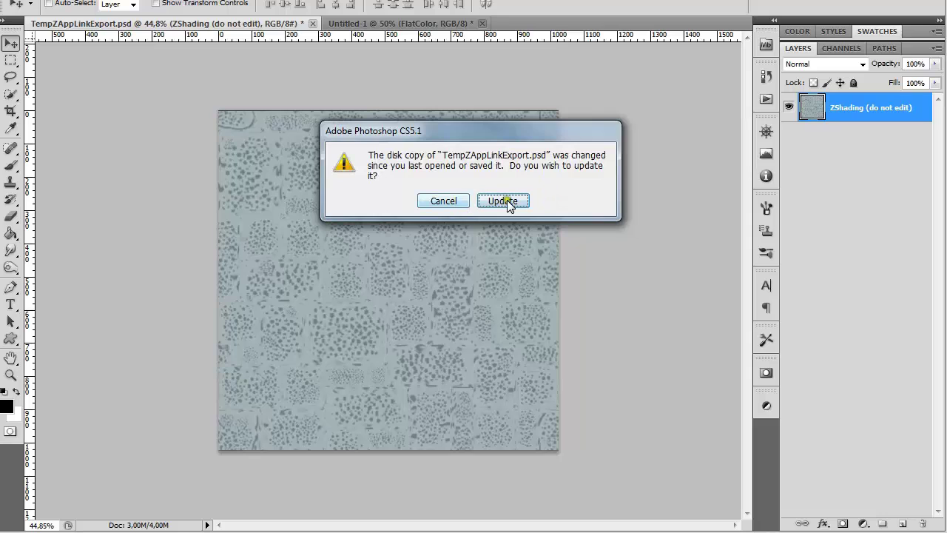
left_click(507, 200)
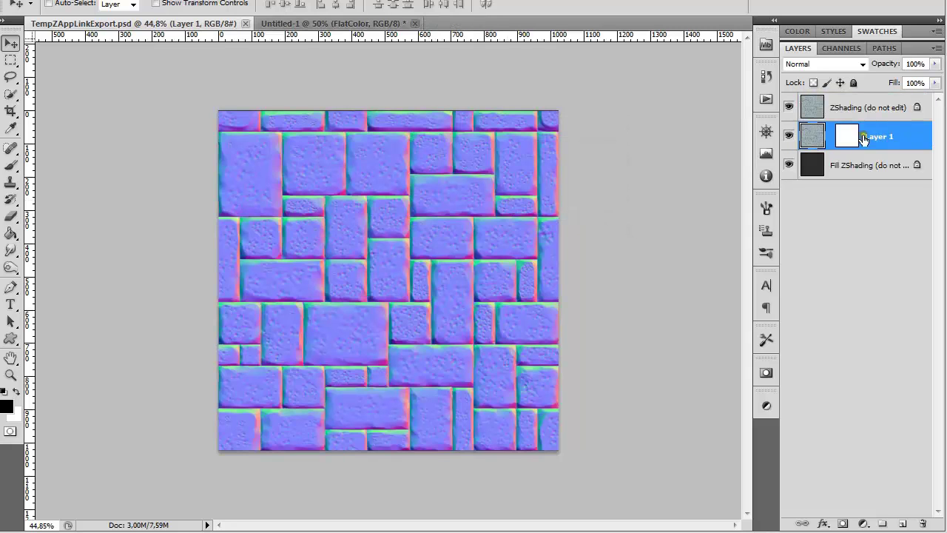
left_click(807, 108)
left_click(830, 164, "shift")
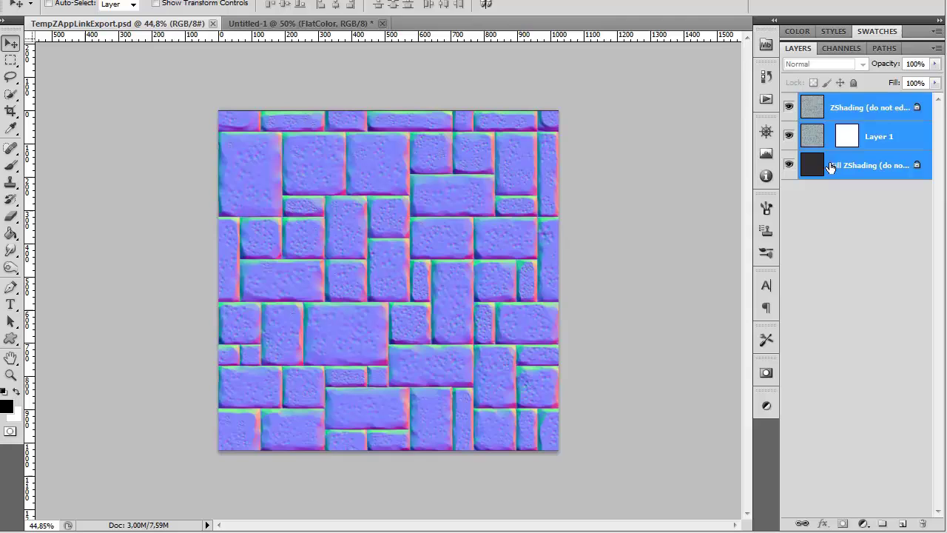
key("ctrl+e")
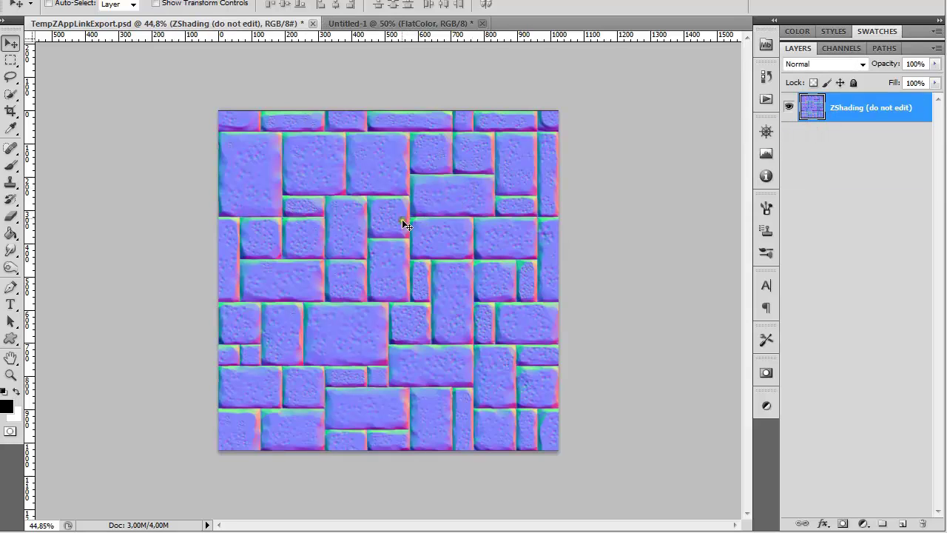
left_click_drag(393, 194, 423, 237)
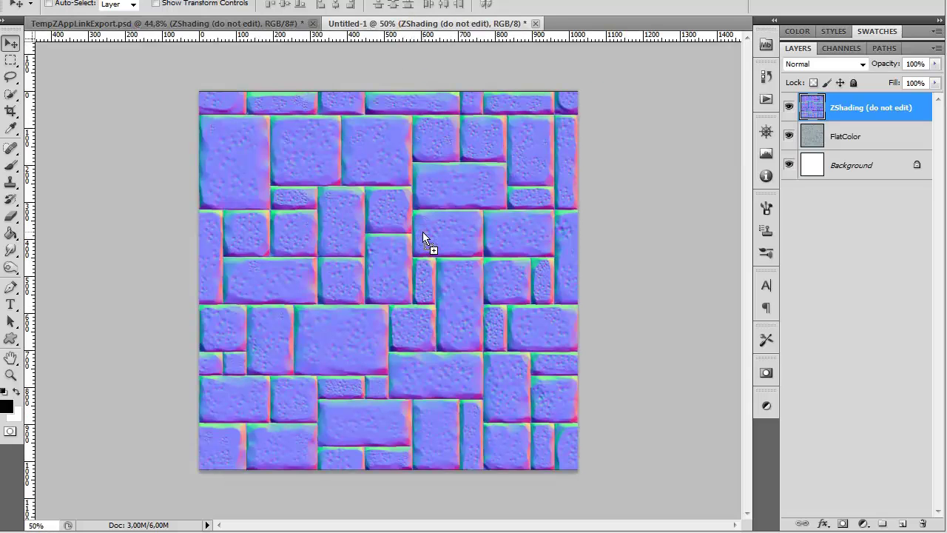
Name the copied layer NormalMap and switch back to ZBrush.
double_click(858, 107)
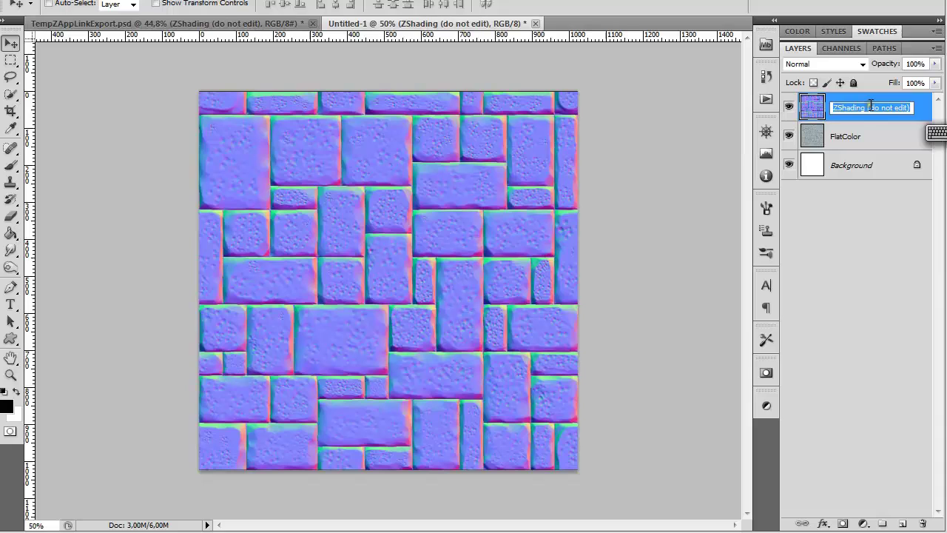
type("NormalMap")
key("Return")
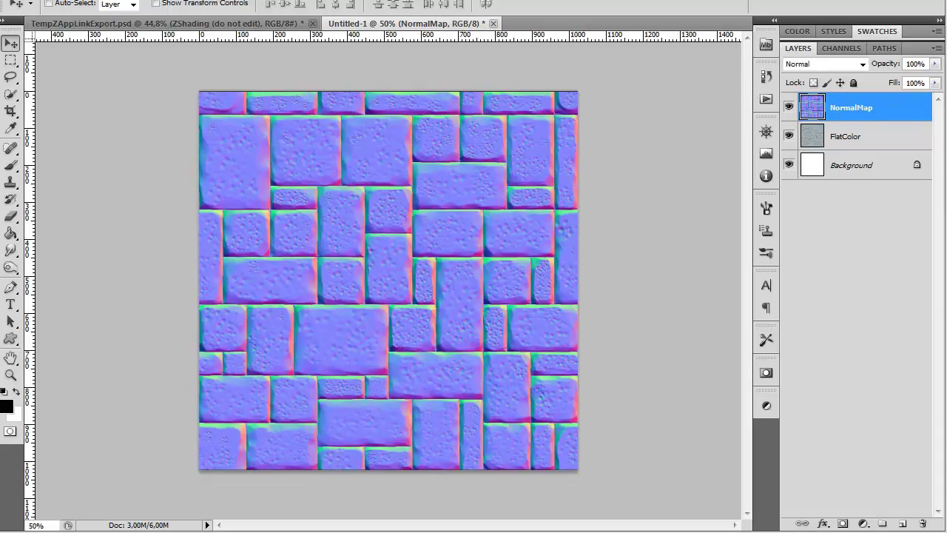
key("alt+Tab")
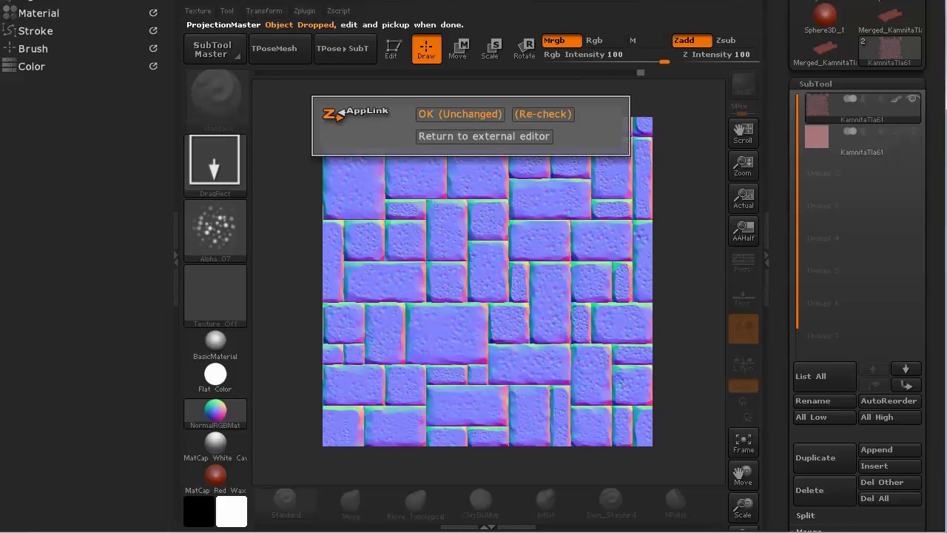
Return unchanged and show the tile in BasicMaterial with colorize off and white colour.
left_click(451, 115)
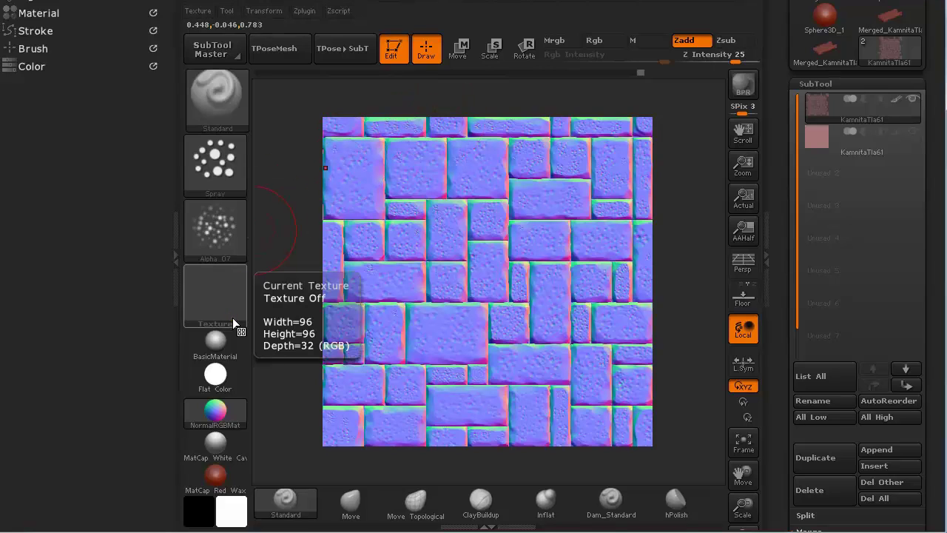
mouse_move(214, 342)
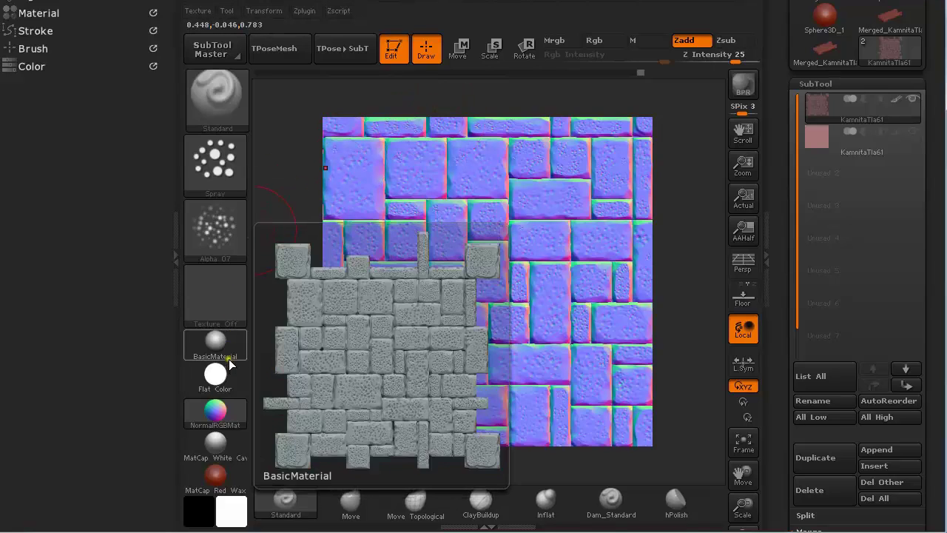
left_click(224, 341)
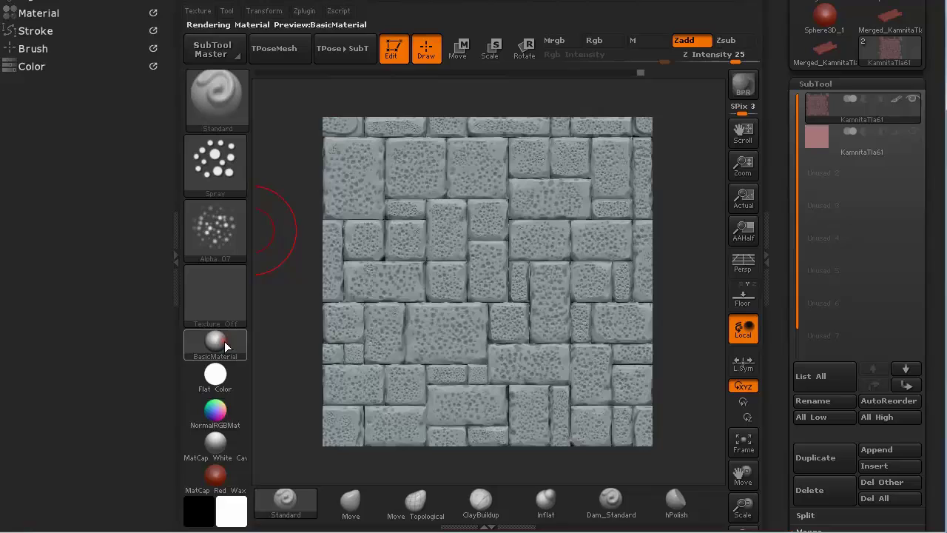
left_click(894, 101)
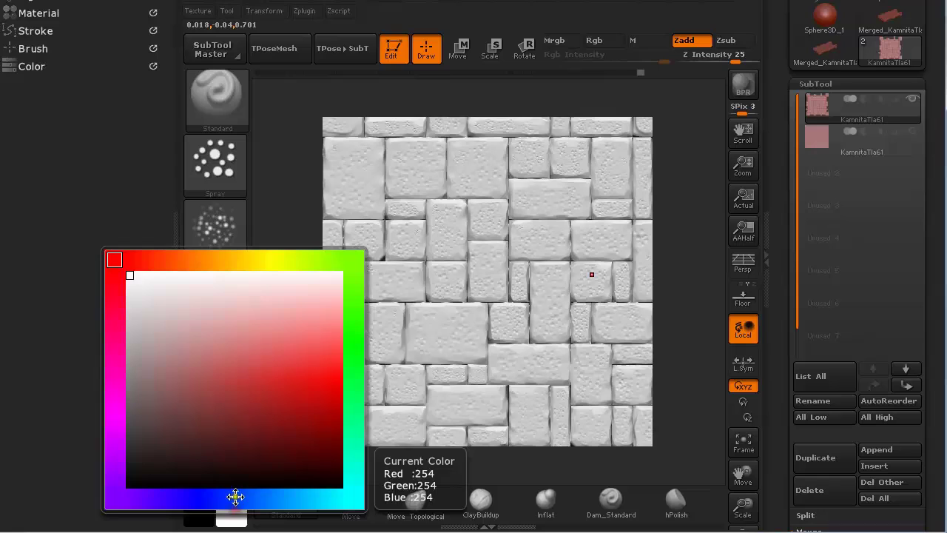
left_click(148, 289)
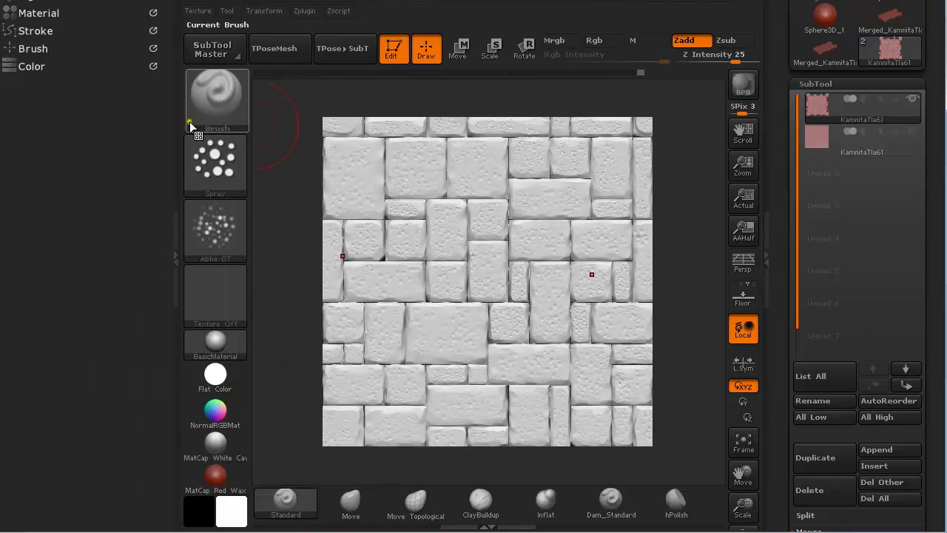
Raise the material's Specular to 21.
left_click(37, 13)
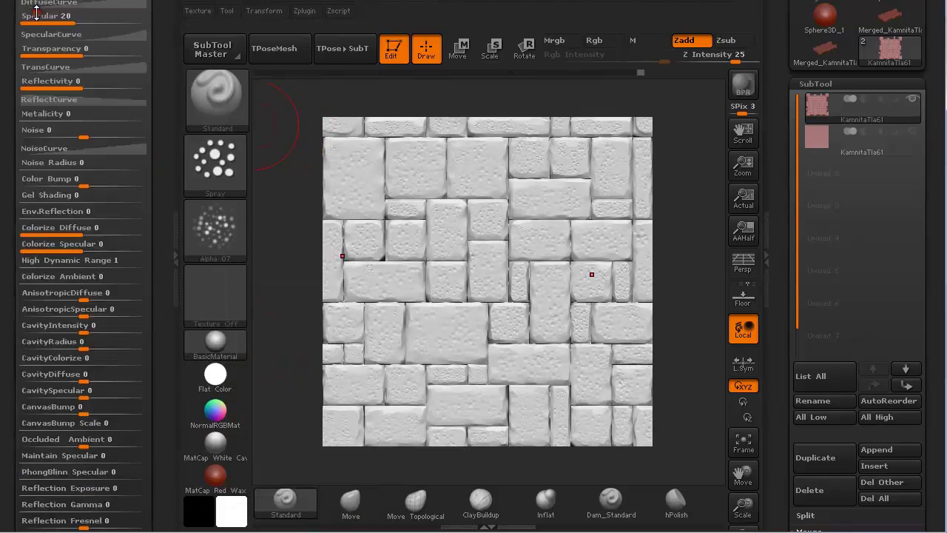
scroll(162, 96, "down", 3)
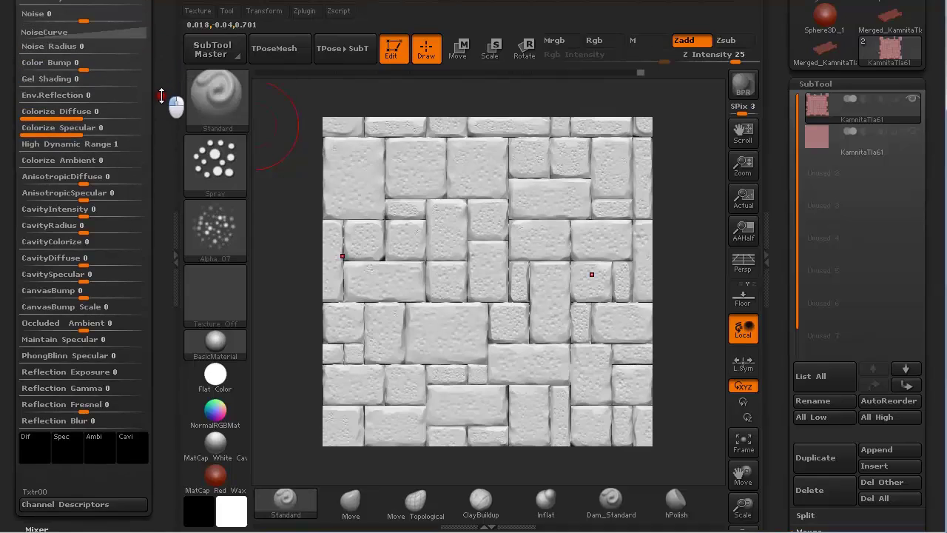
scroll(161, 96, "up", 3)
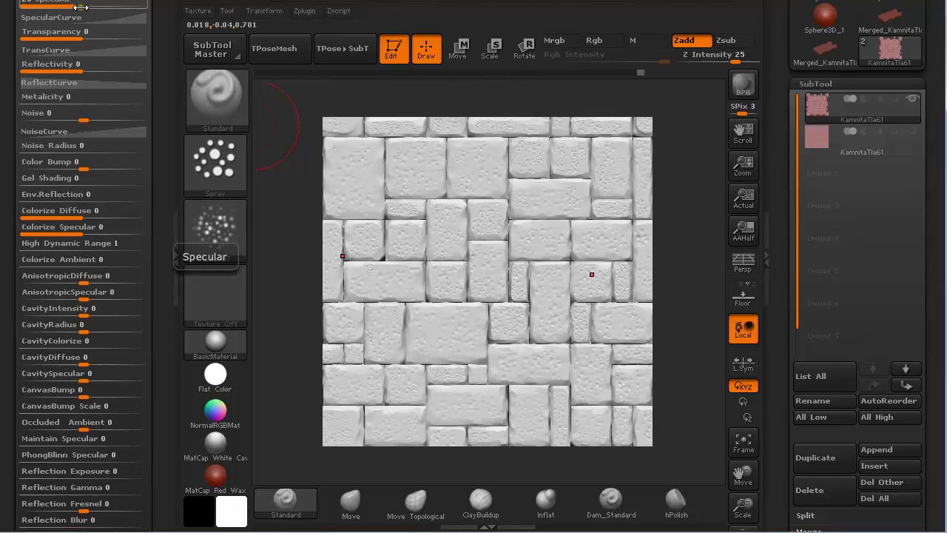
left_click_drag(96, 15, 105, 27)
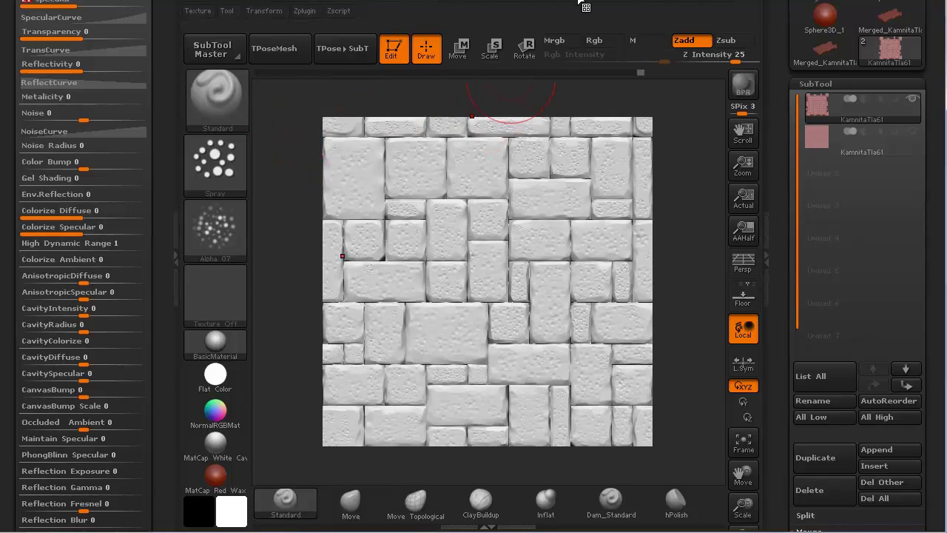
Enable Shadows in the render settings for the white stone render.
left_click(664, 8)
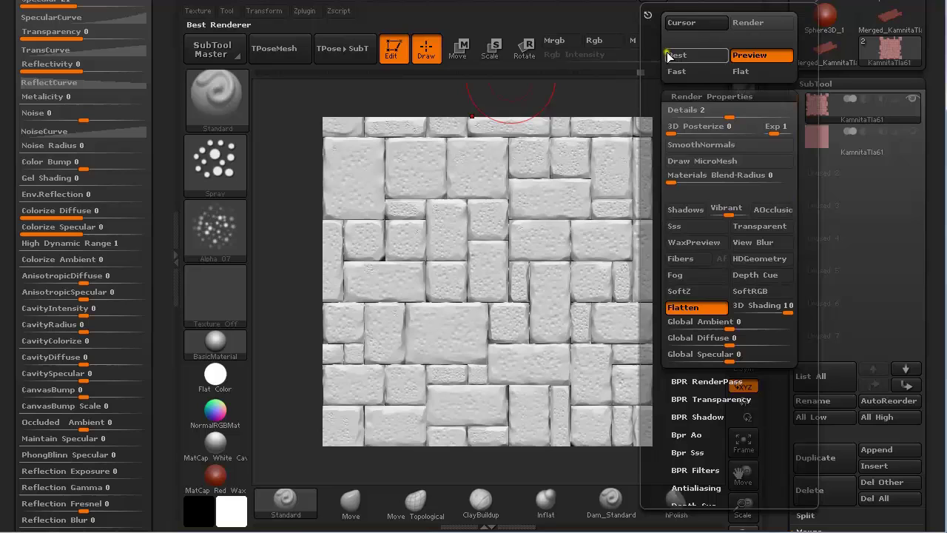
left_click(688, 210)
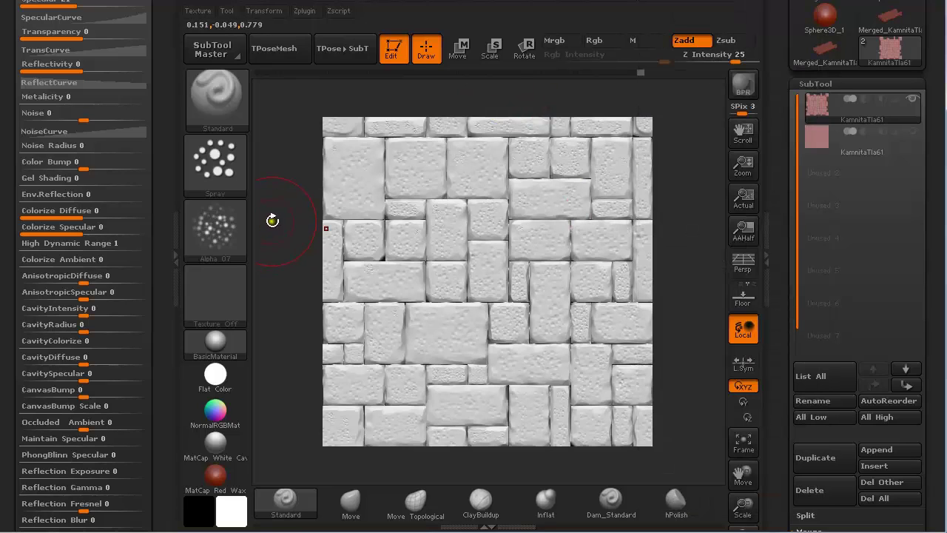
key("ctrl+shift")
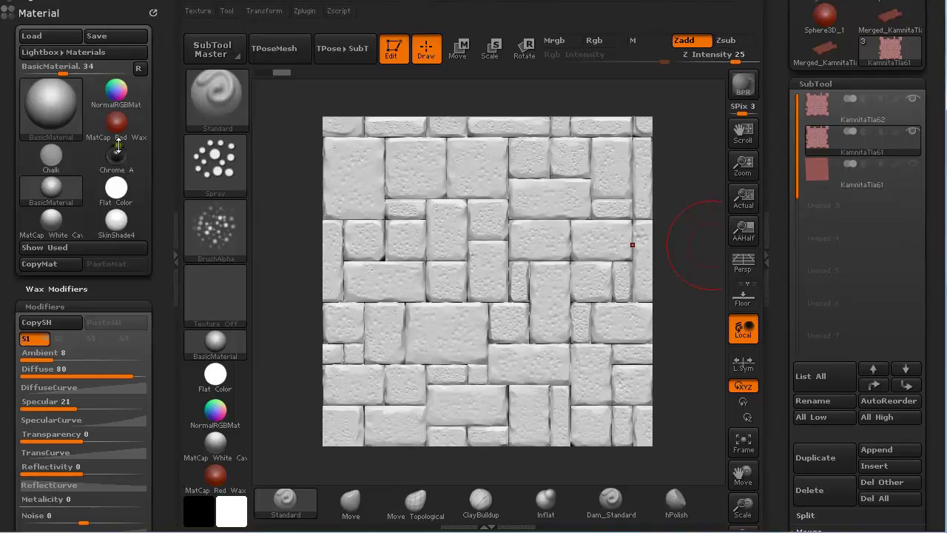
scroll(172, 154, "down", 1)
scroll(173, 190, "up", 1)
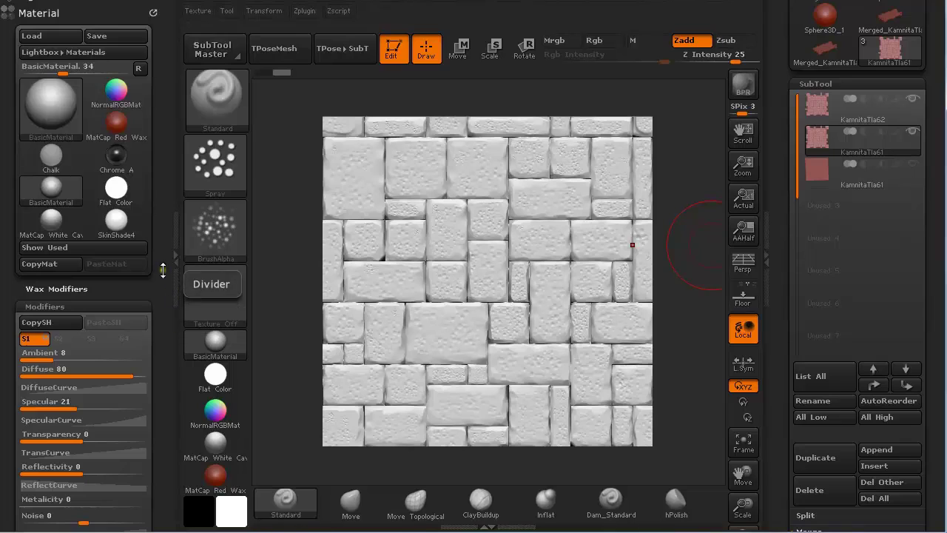
Send the white-shaded canvas to Photoshop via ZAppLink DROP NOW.
left_click(56, 10)
left_click(31, 67)
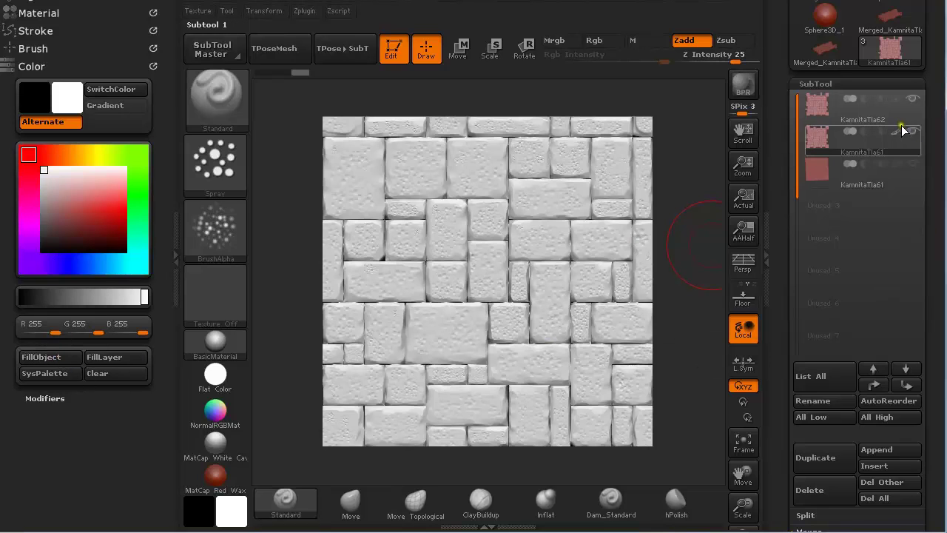
left_click(282, 6)
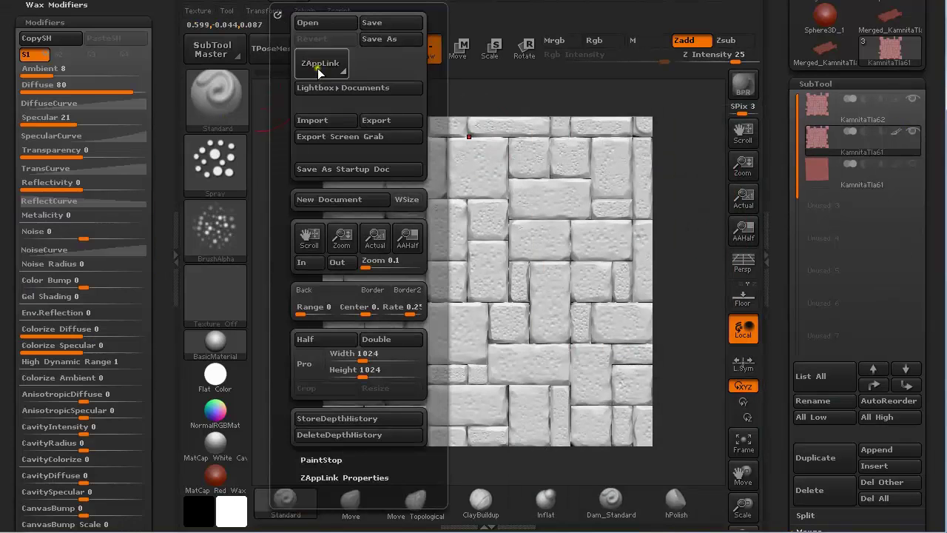
left_click(320, 64)
left_click(451, 190)
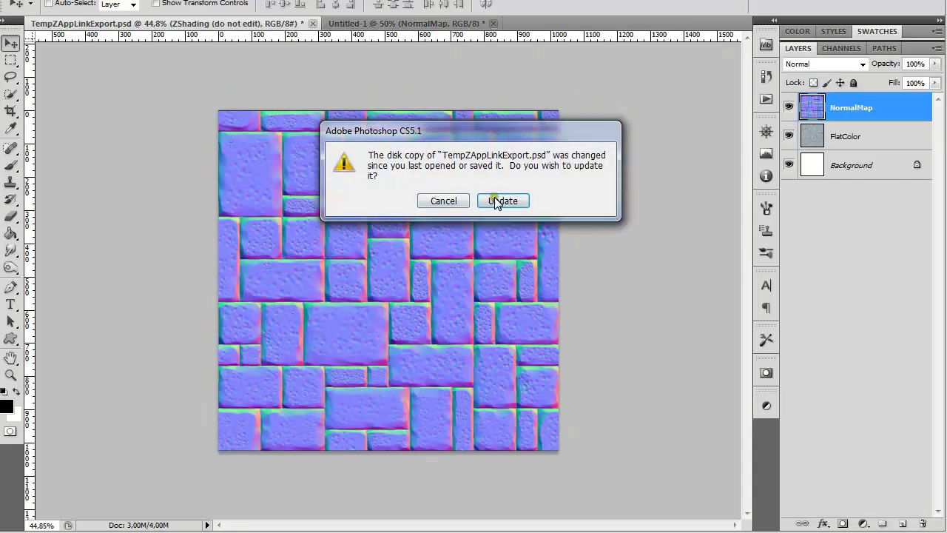
Update the export, merge its three layers and copy the result into Untitled-1.
left_click(500, 200)
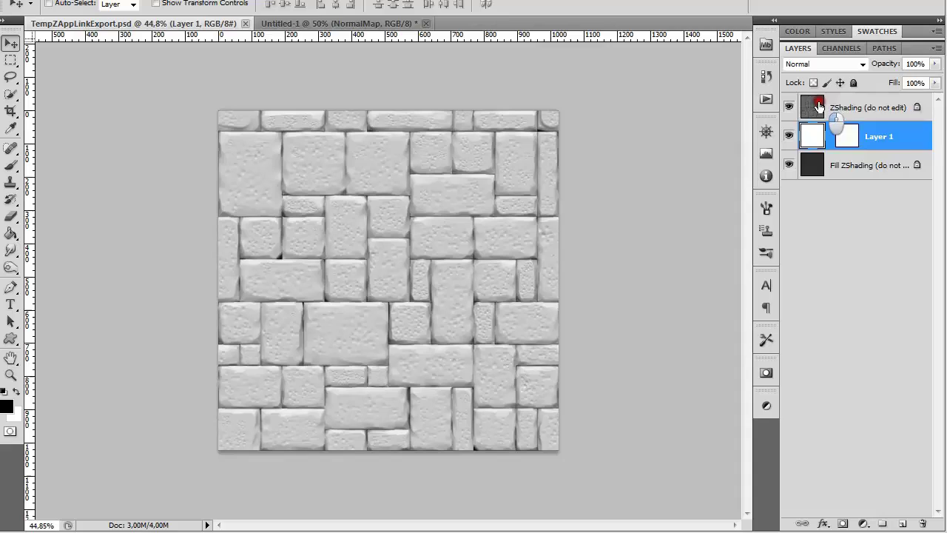
left_click(830, 109)
left_click(829, 169, "shift")
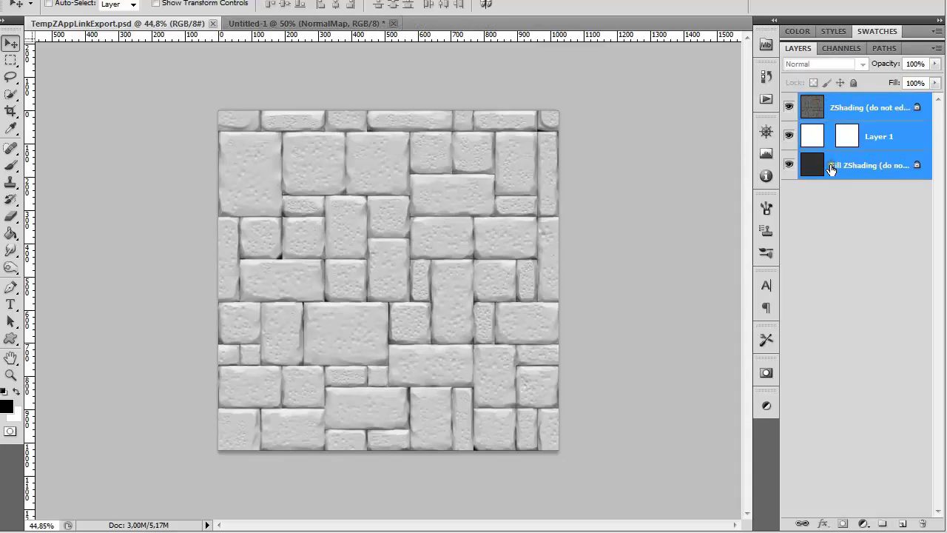
key("ctrl+e")
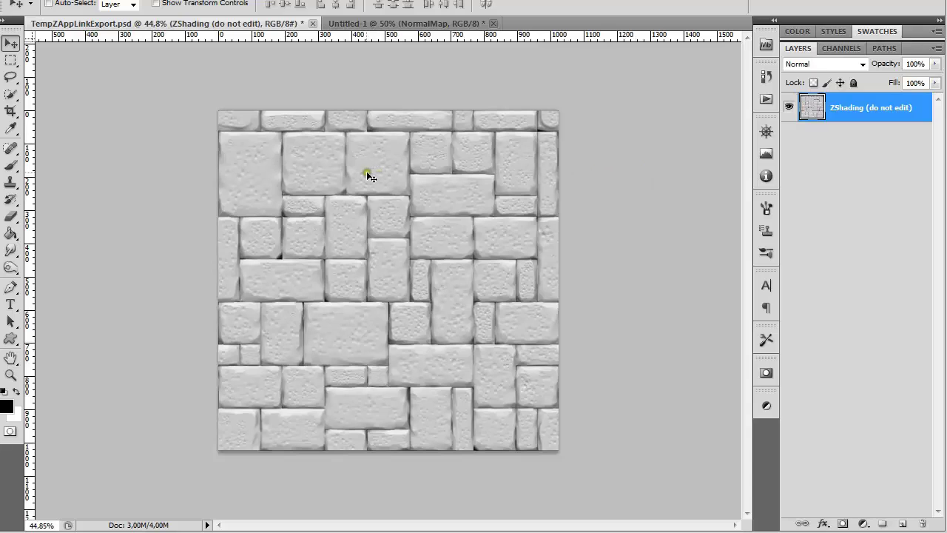
left_click_drag(366, 175, 405, 182)
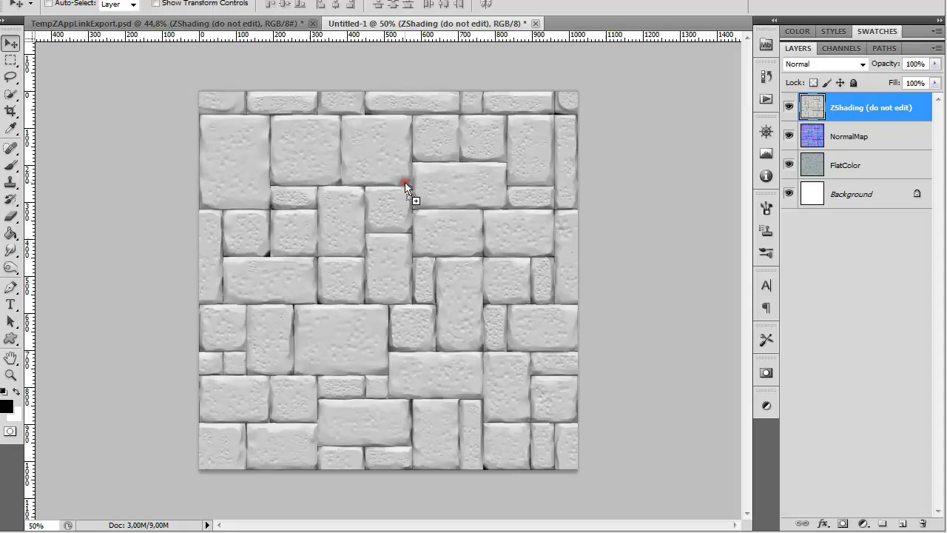
Rename the copied layer LightingMap and return to TempZAppLinkExport.psd.
double_click(844, 108)
key("BackSpace")
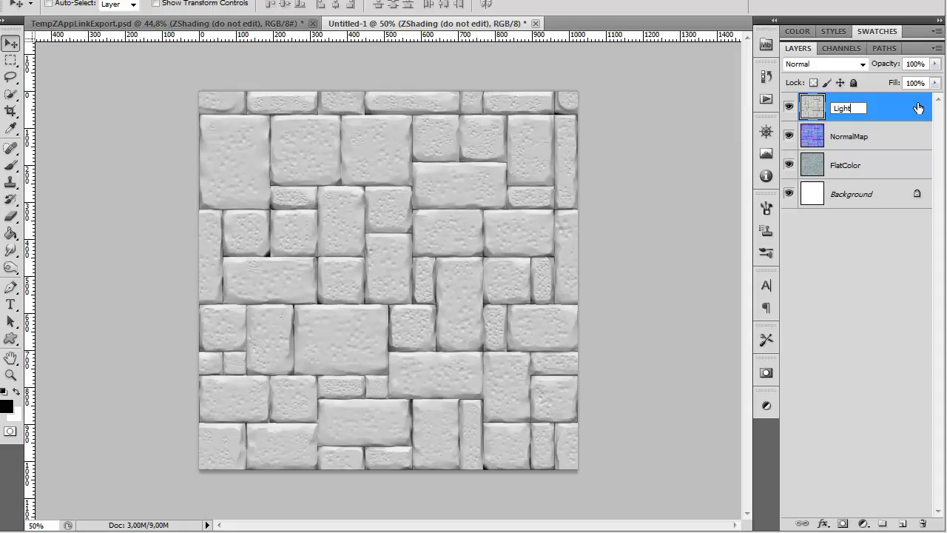
type("LightingMap")
key("Return")
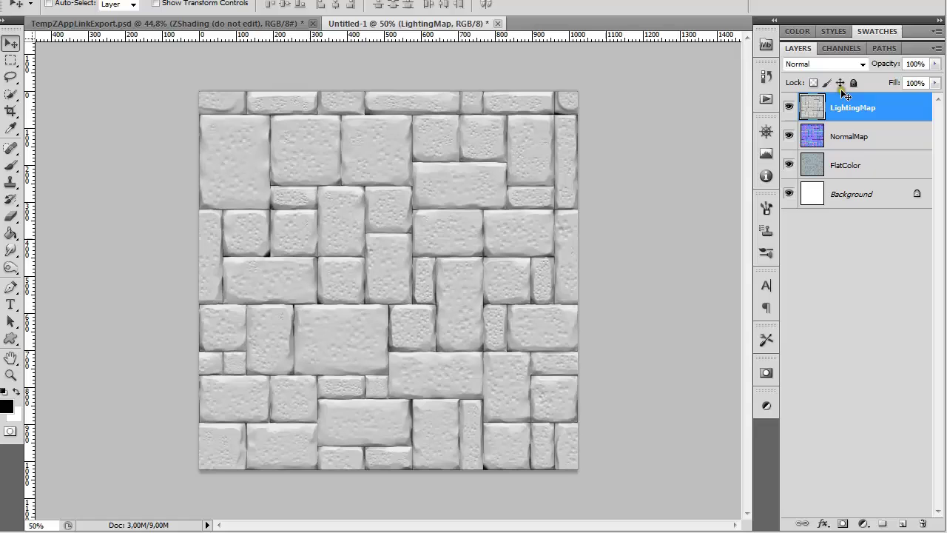
left_click(168, 23)
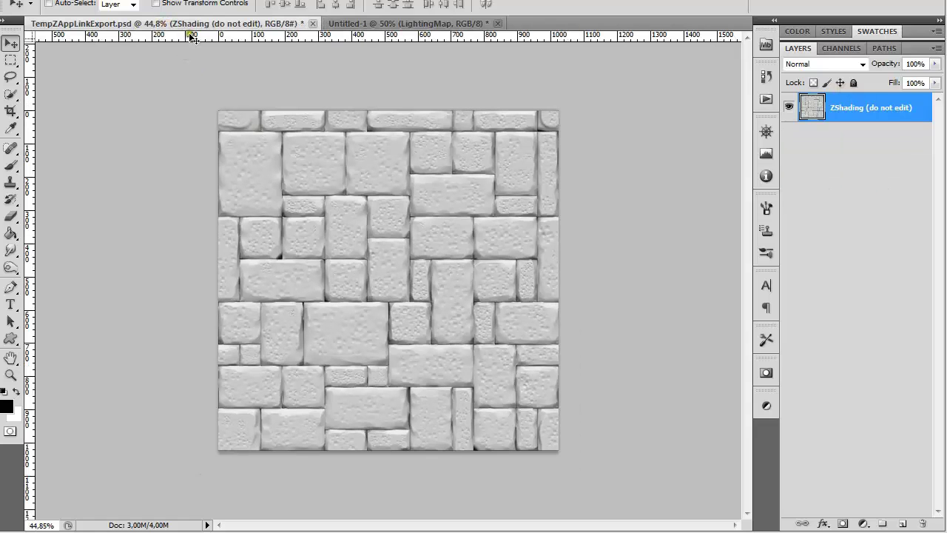
View only the Comp Z Depth channel of the export and load it as a selection.
left_click(831, 49)
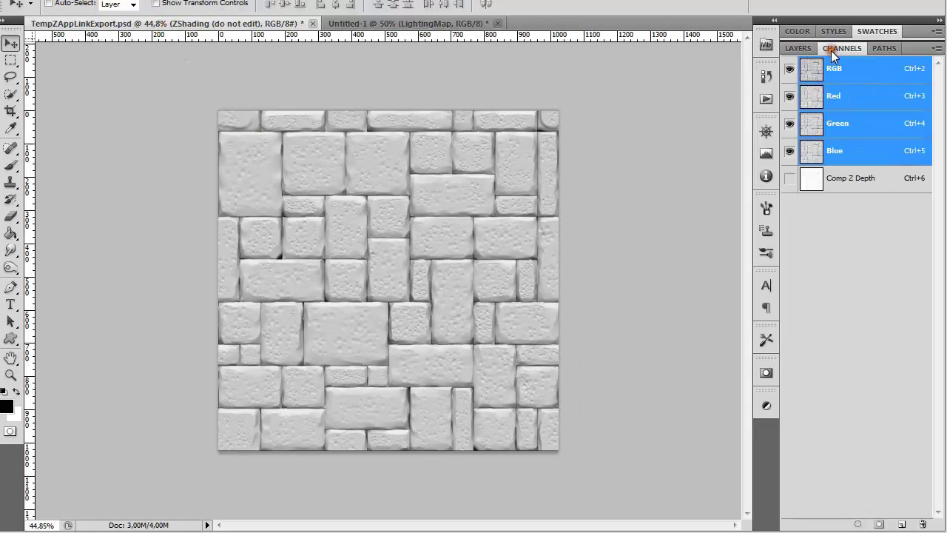
left_click(836, 183)
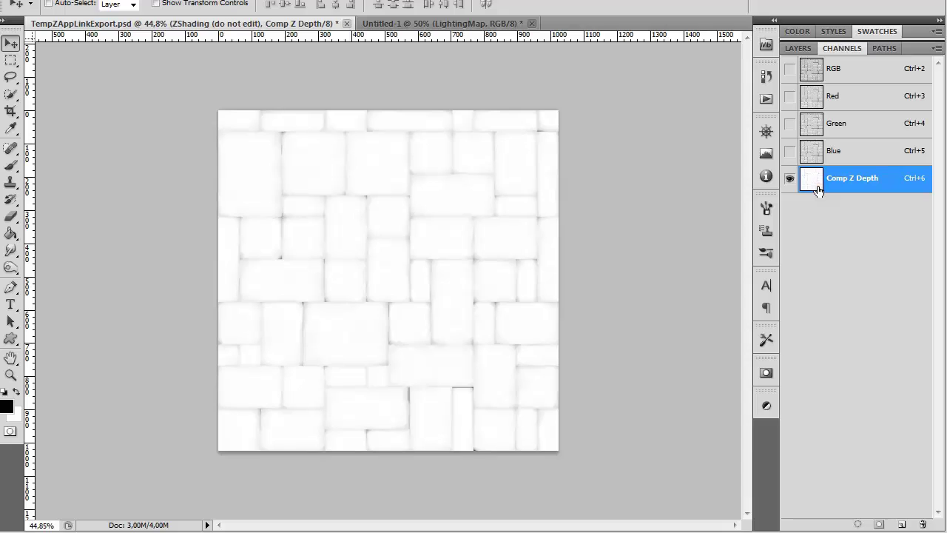
left_click(818, 191, "ctrl")
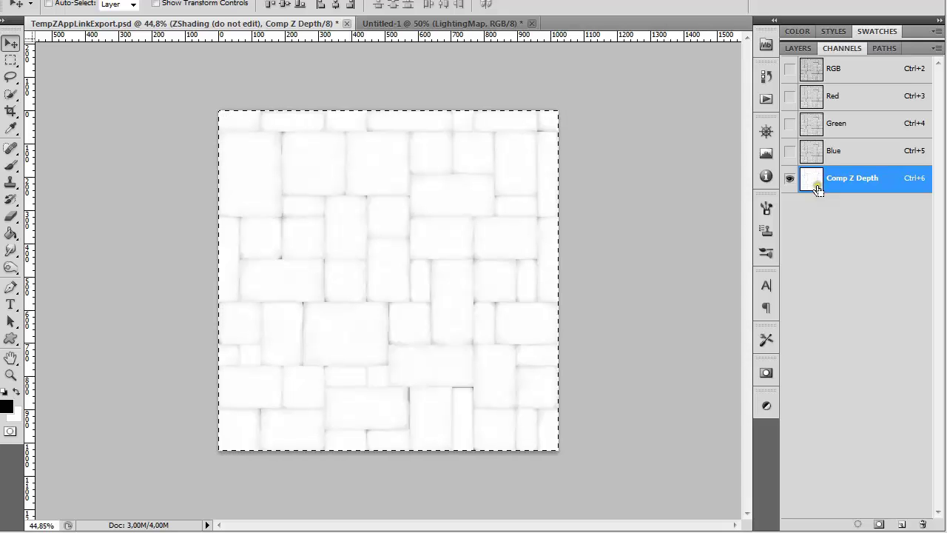
In Untitled-1, paste the shading image into a new Alpha 1 channel and deselect.
left_click(435, 26)
left_click(810, 48)
left_click(833, 49)
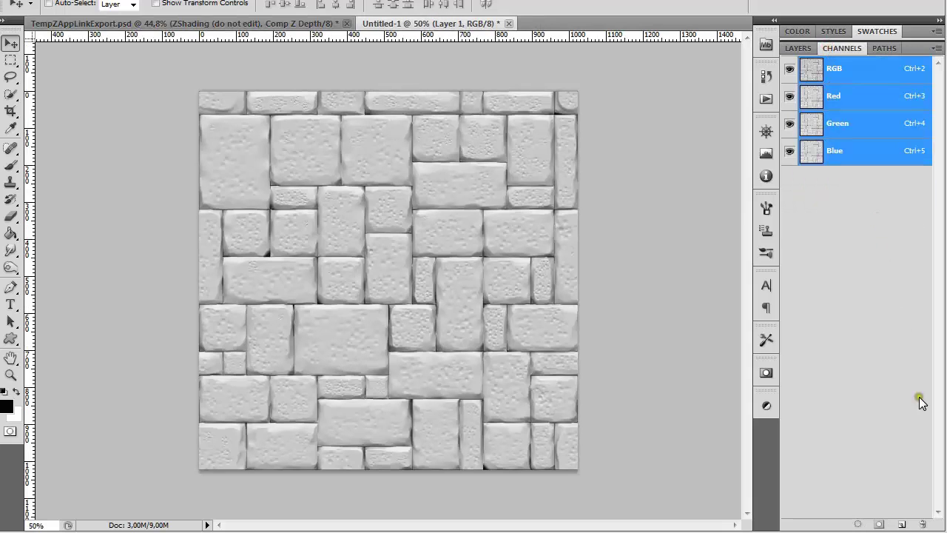
left_click(902, 524)
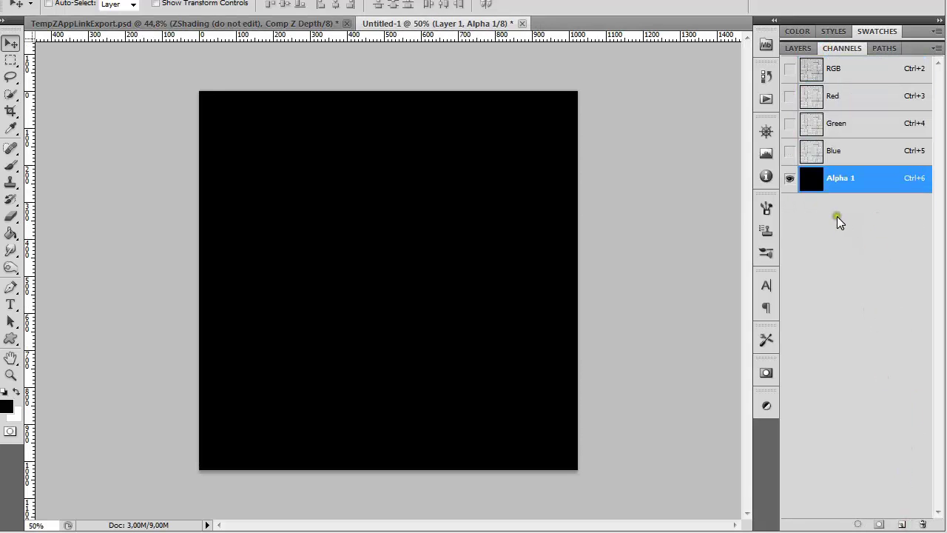
key("ctrl+v")
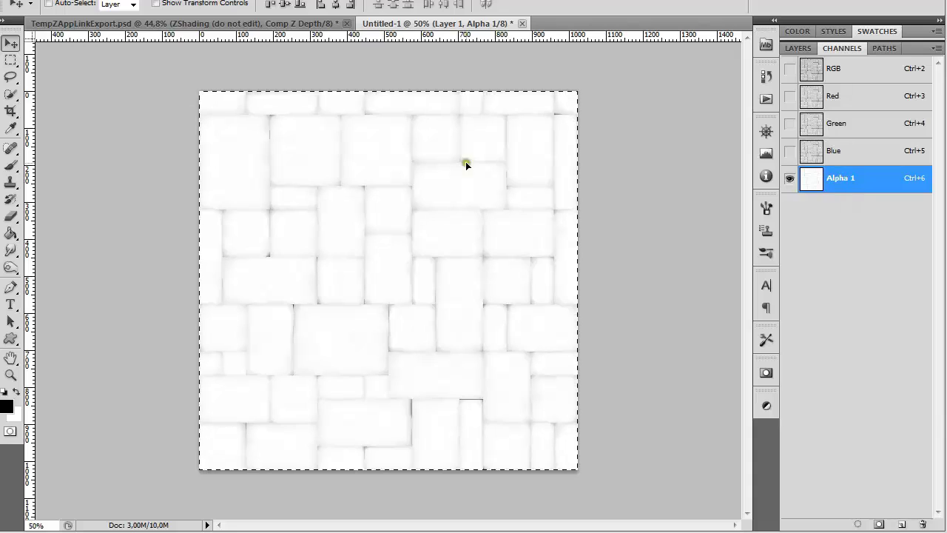
key("ctrl+d")
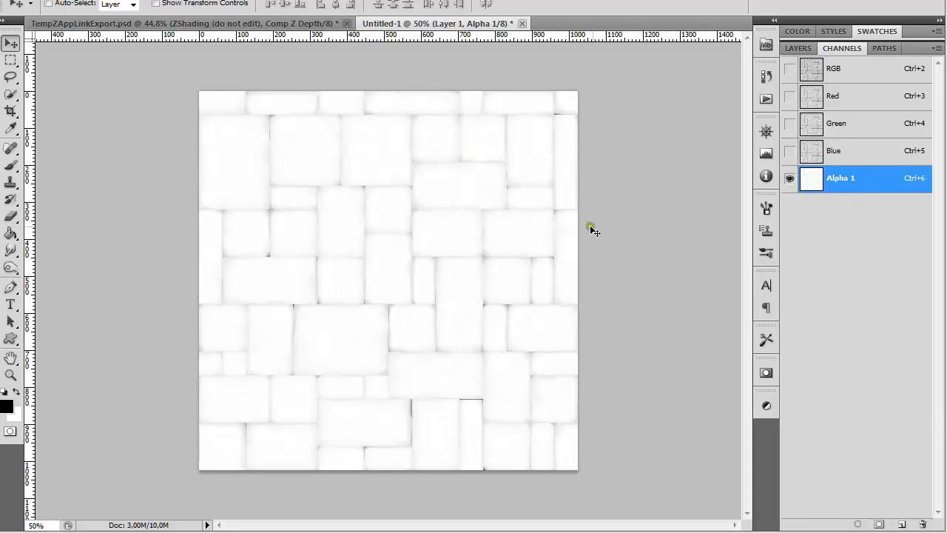
Show the RGB channels again, hide Alpha 1, and delete the empty Layer 1.
left_click(790, 68)
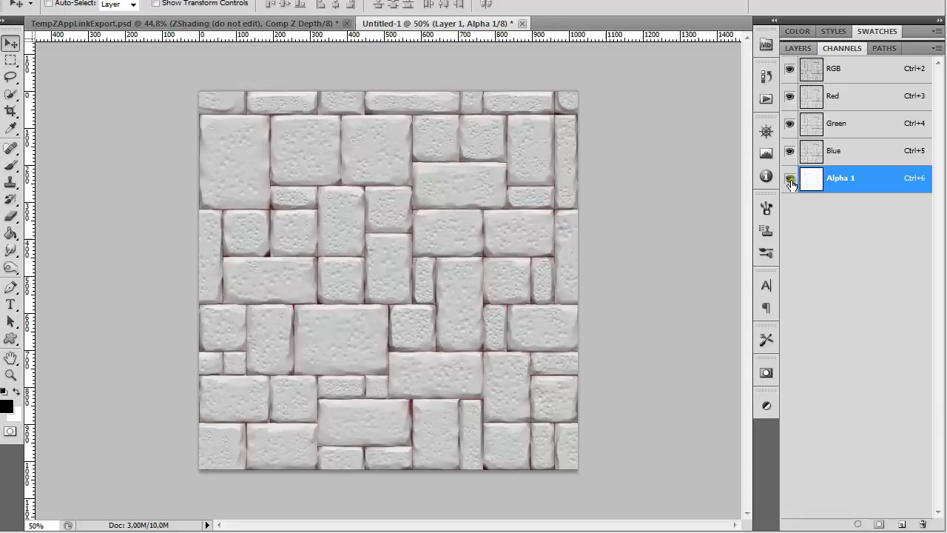
left_click(789, 178)
left_click(800, 48)
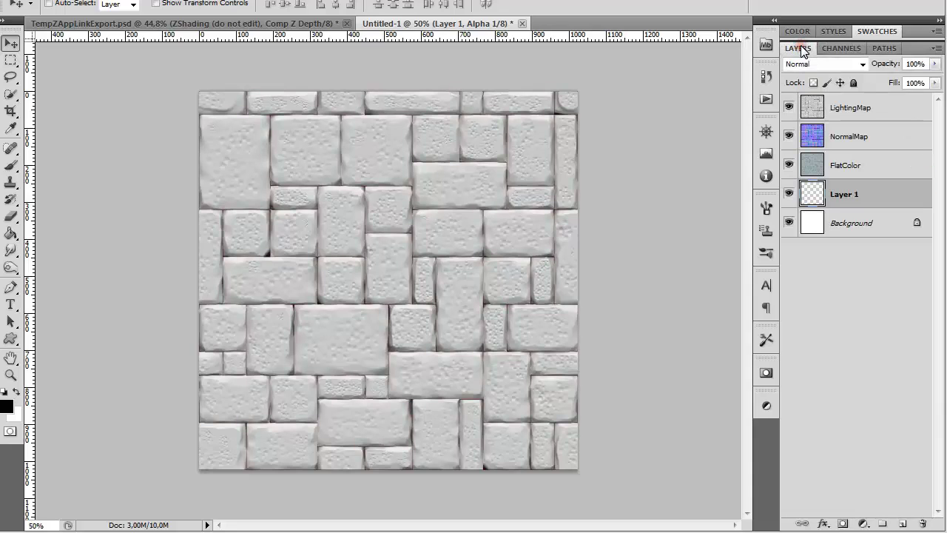
left_click_drag(826, 197, 922, 524)
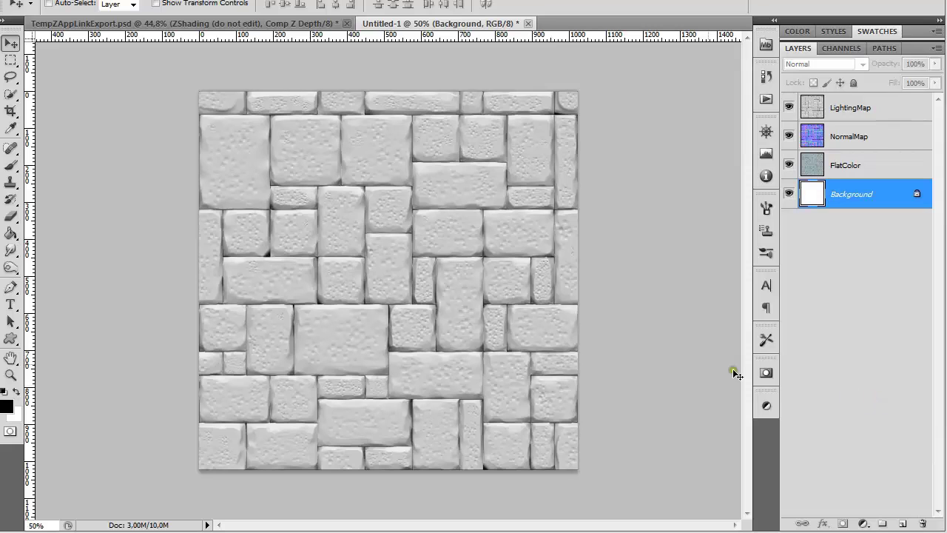
Back in ZBrush, disable render Shadows and set the material to Ambient 100, Diffuse 0.
key("alt+Tab")
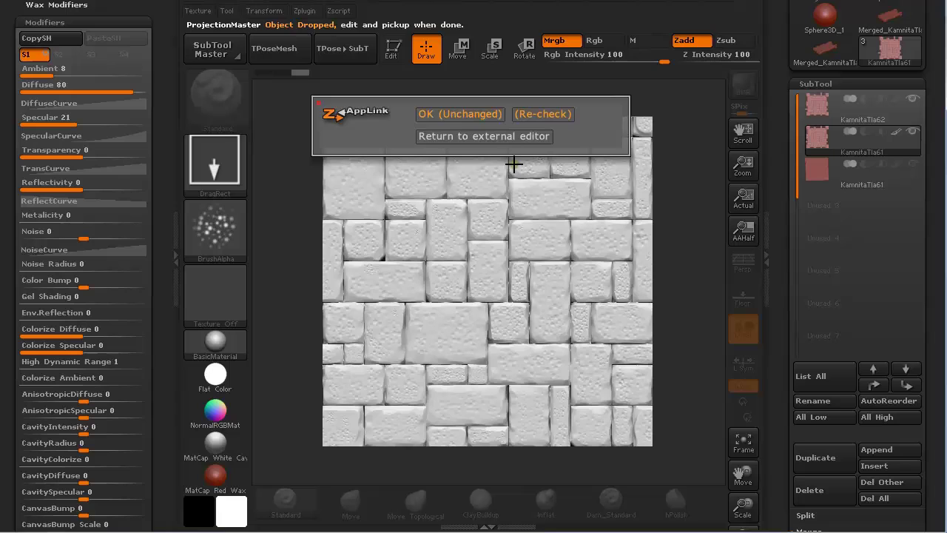
left_click(469, 112)
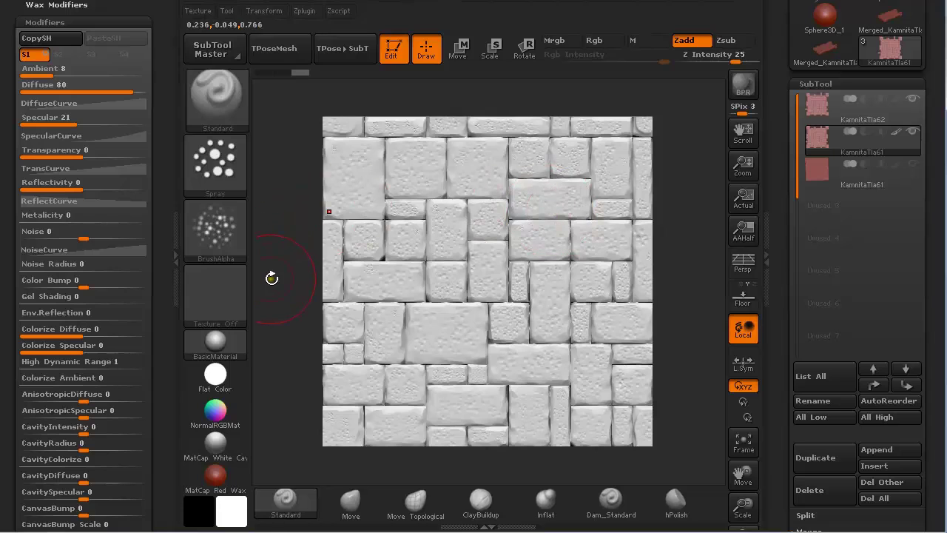
mouse_move(187, 255)
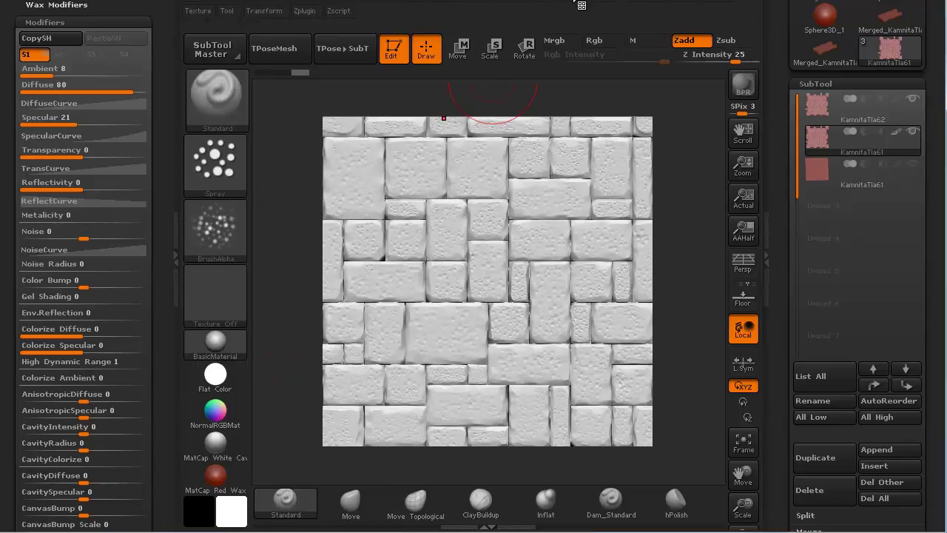
left_click(662, 9)
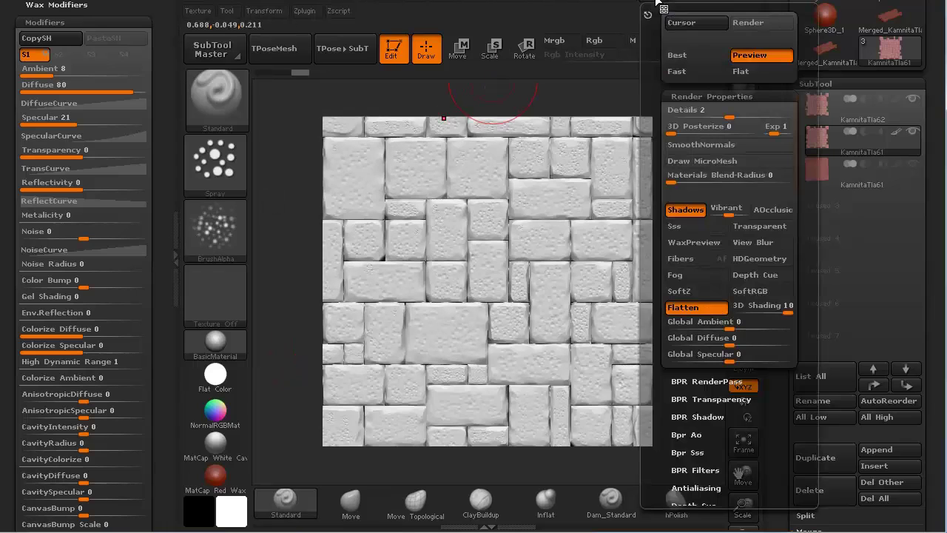
left_click(687, 210)
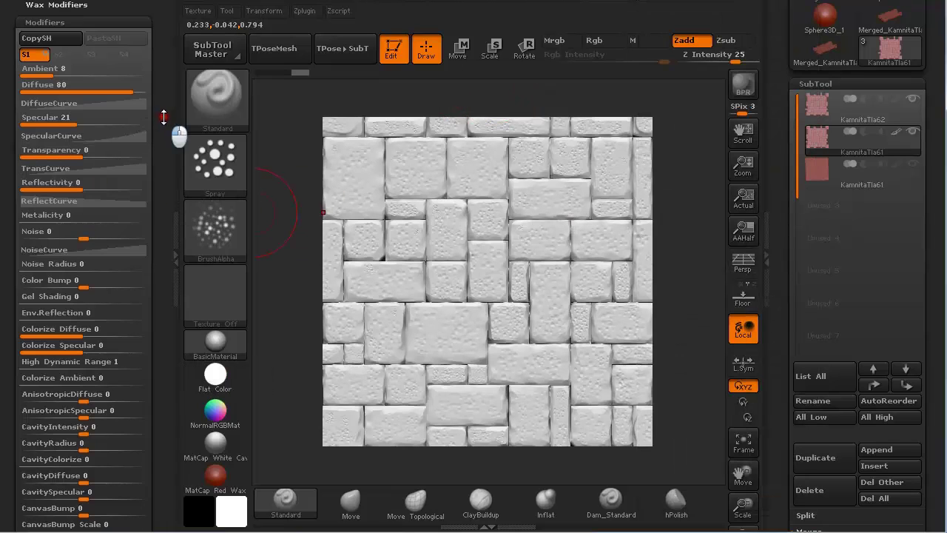
mouse_move(162, 123)
left_mouse_down()
mouse_move(159, 75)
mouse_move(163, 125)
left_mouse_up()
left_click_drag(74, 77, 18, 90)
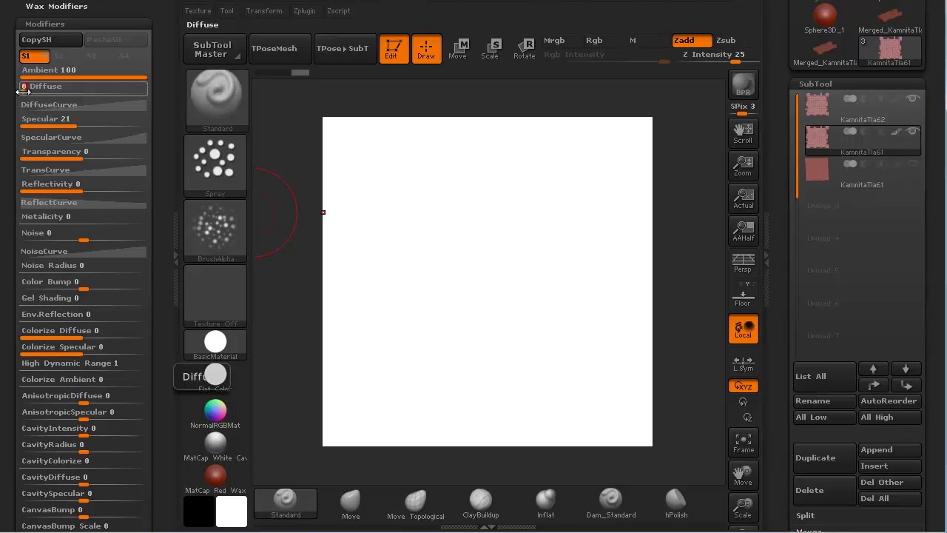
Set Specular to 0, render at Best, with CavityIntensity 20 and CavityColorize 1.
left_click_drag(47, 123, 21, 130)
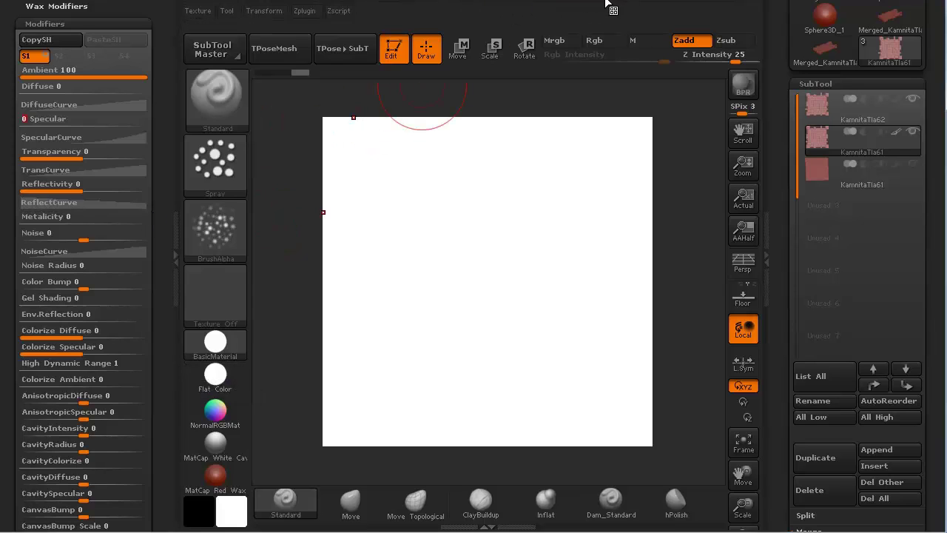
left_click(654, 8)
left_click(684, 58)
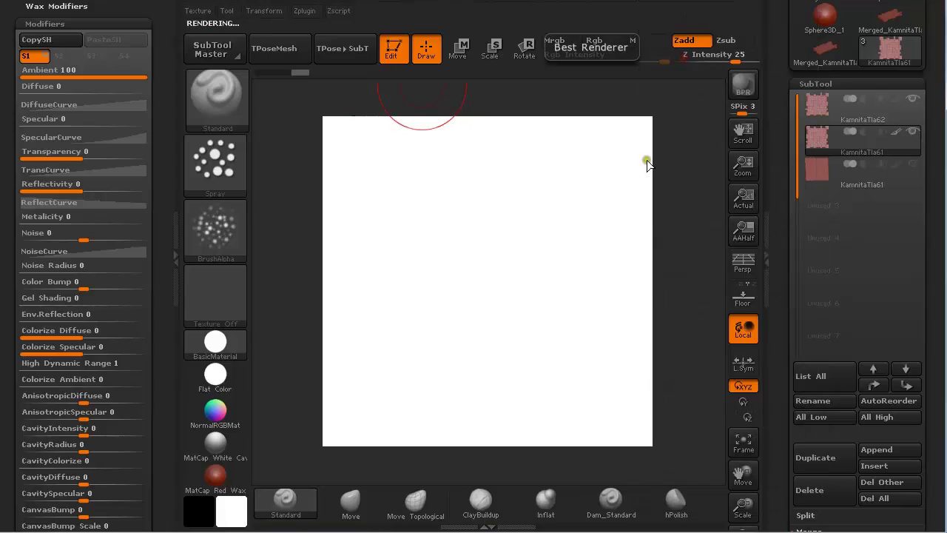
left_click_drag(167, 160, 169, 64)
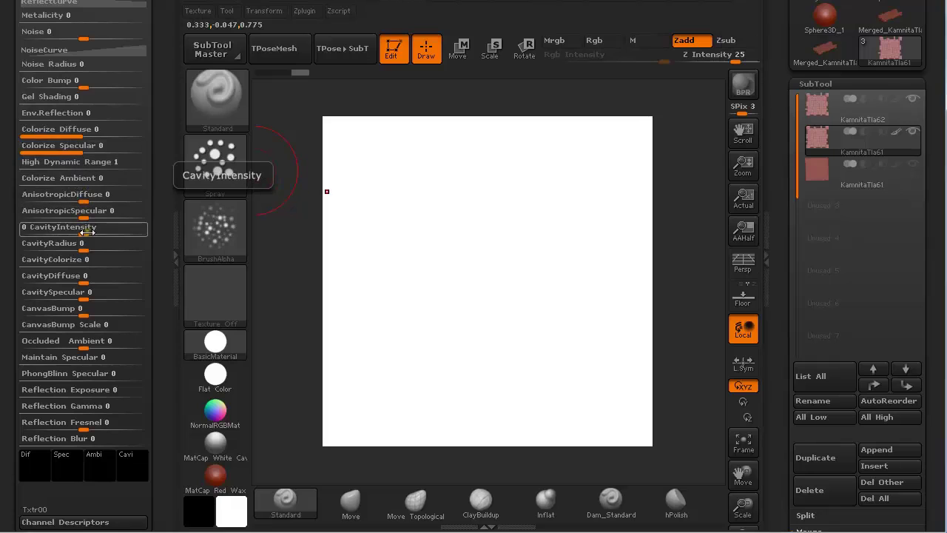
left_click_drag(84, 232, 97, 232)
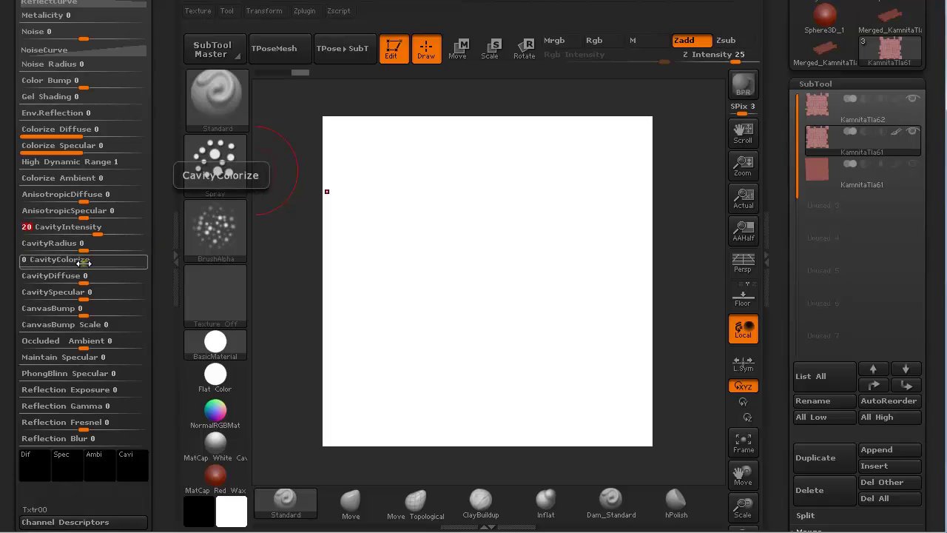
left_click_drag(83, 262, 148, 264)
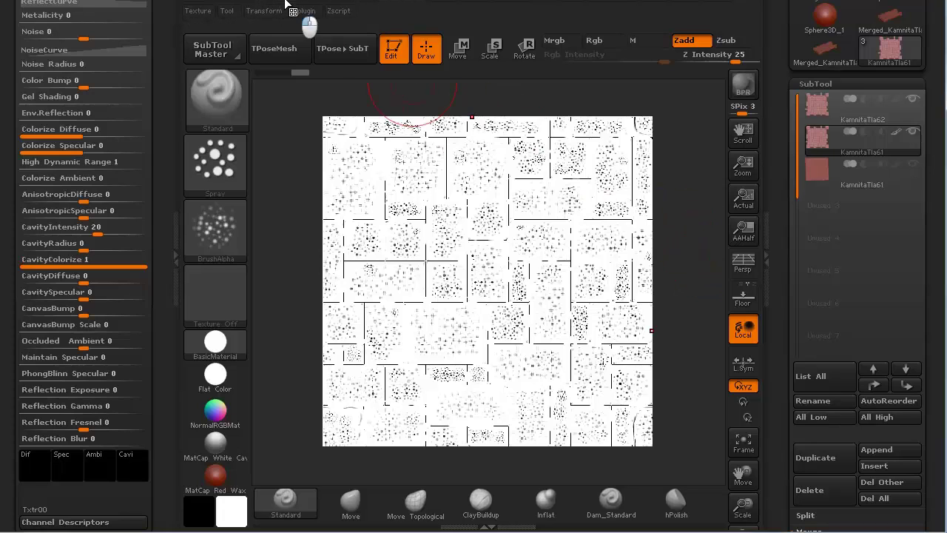
Send the cavity render to Photoshop with ZAppLink Drop Now.
left_click(309, 23)
left_click(314, 66)
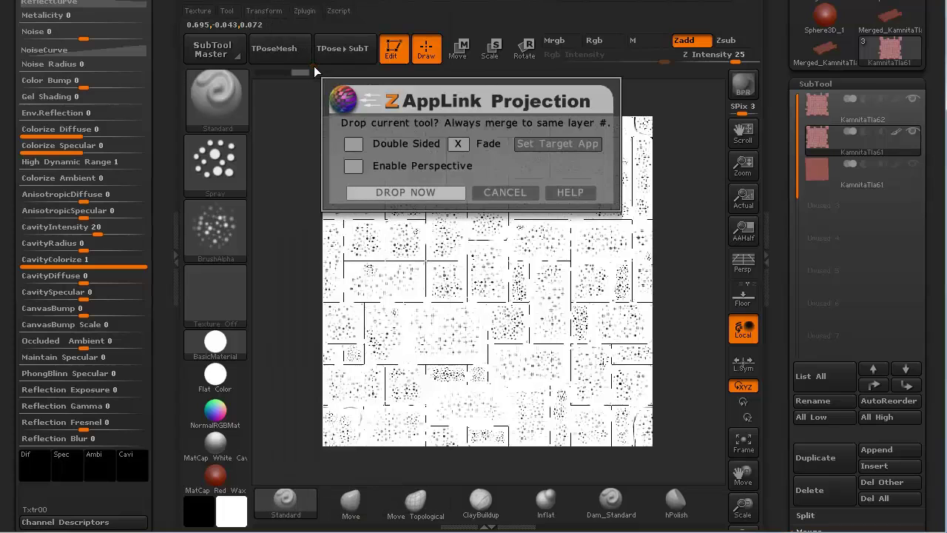
left_click(405, 192)
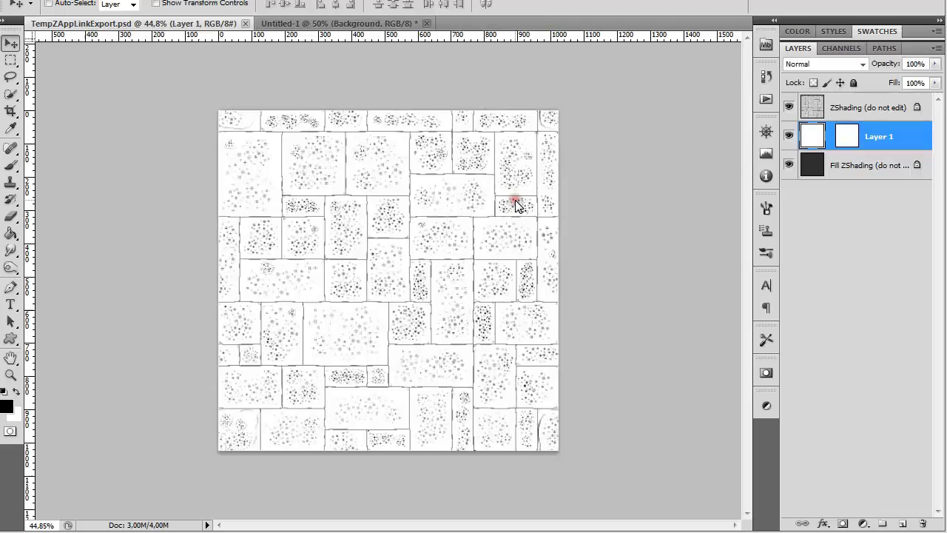
Merge the three exported layers and place the result at the top of Untitled-1's layer stack.
left_click(806, 110)
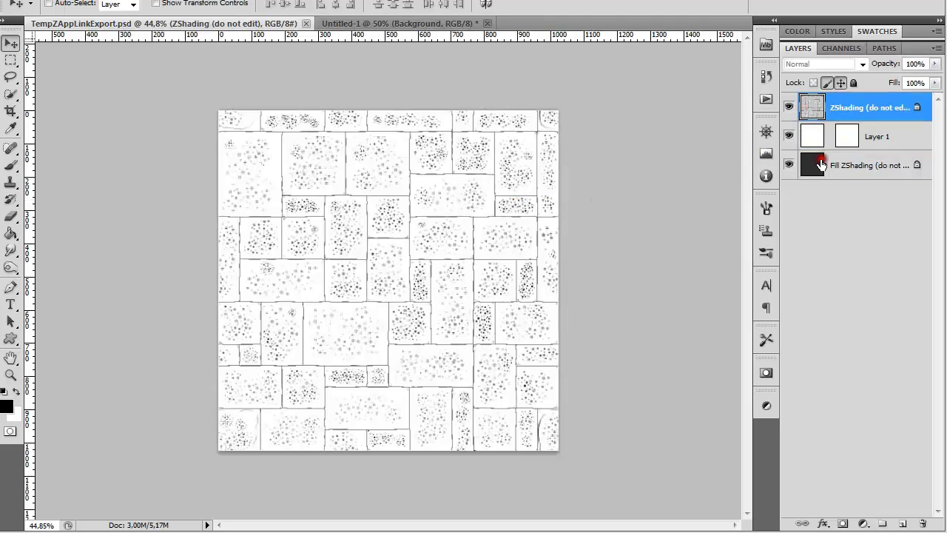
left_click(822, 164, "shift")
key("ctrl+e")
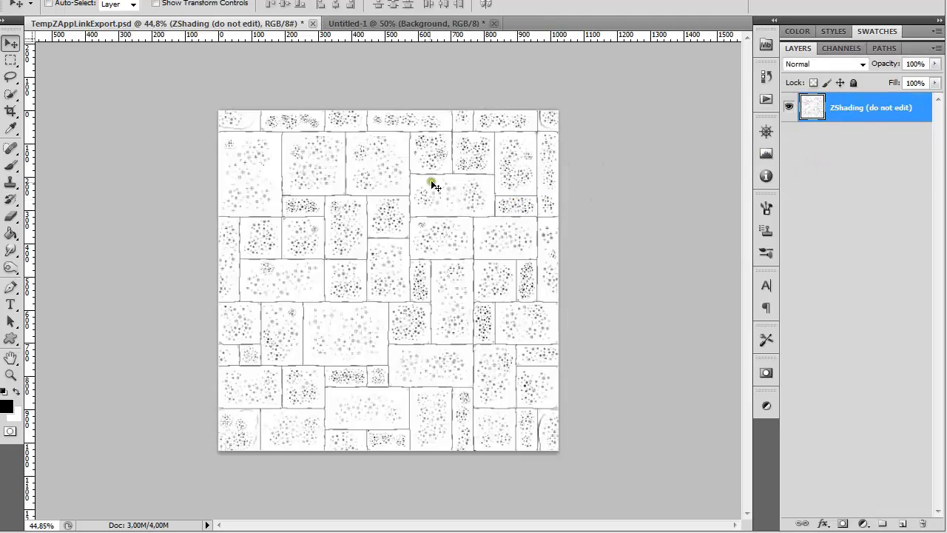
left_click_drag(392, 209, 424, 232)
left_click_drag(808, 194, 811, 103)
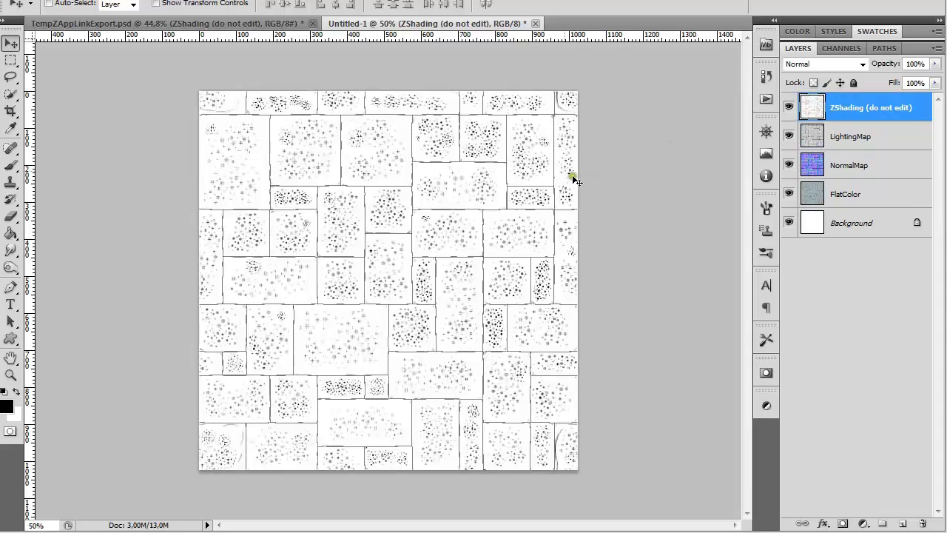
key("alt+Tab")
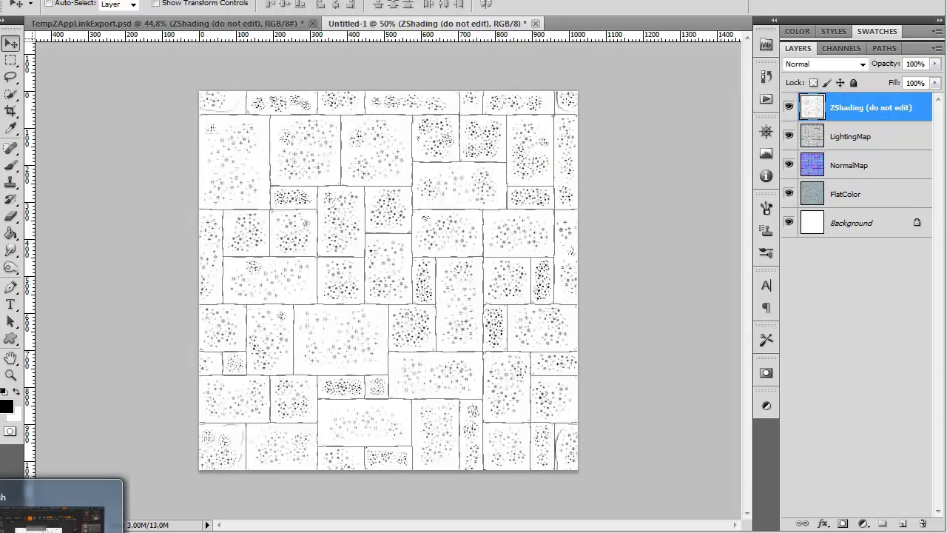
Accept the unchanged AppLink return, render at Best, and set CavityIntensity to -20.
left_click(463, 114)
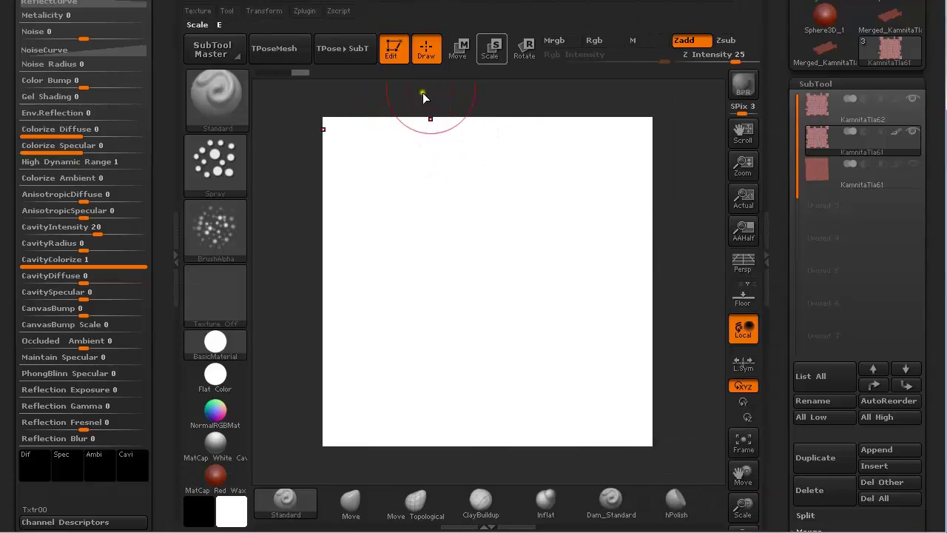
left_click(672, 6)
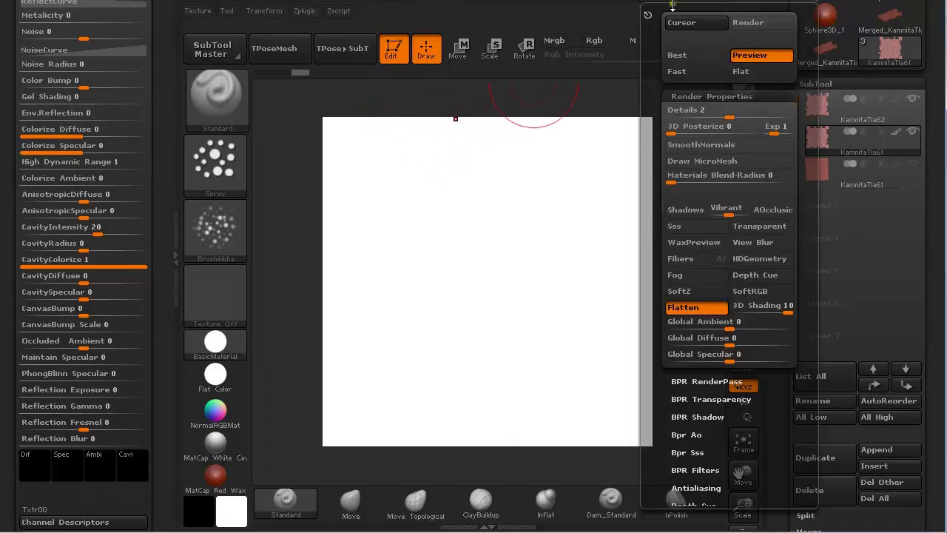
left_click(694, 56)
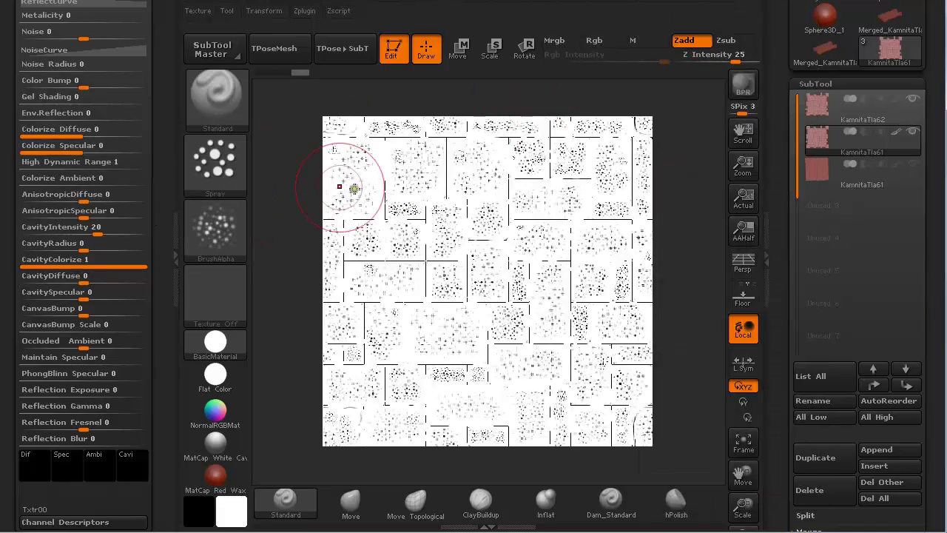
key("Return")
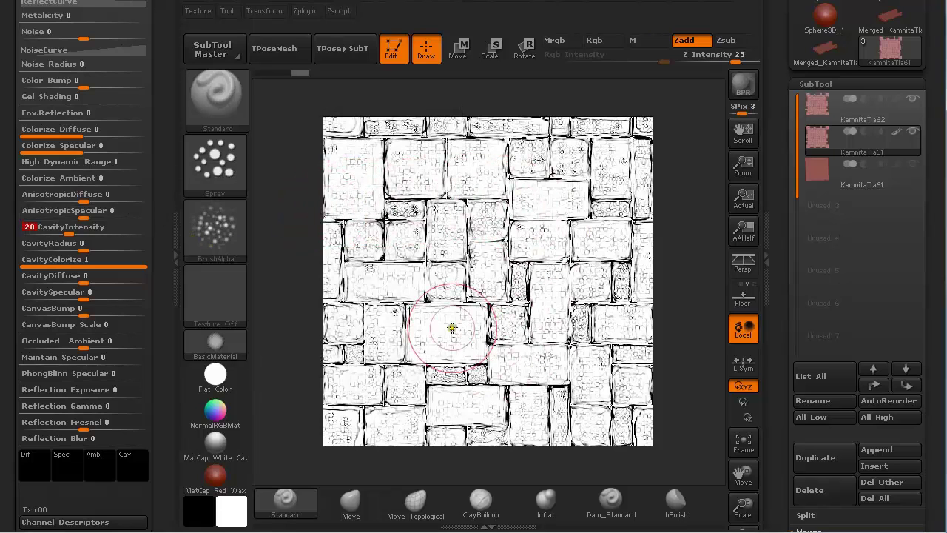
Drop the -20 cavity render into Photoshop, update it, and add it to Untitled-1.
left_click(296, 8)
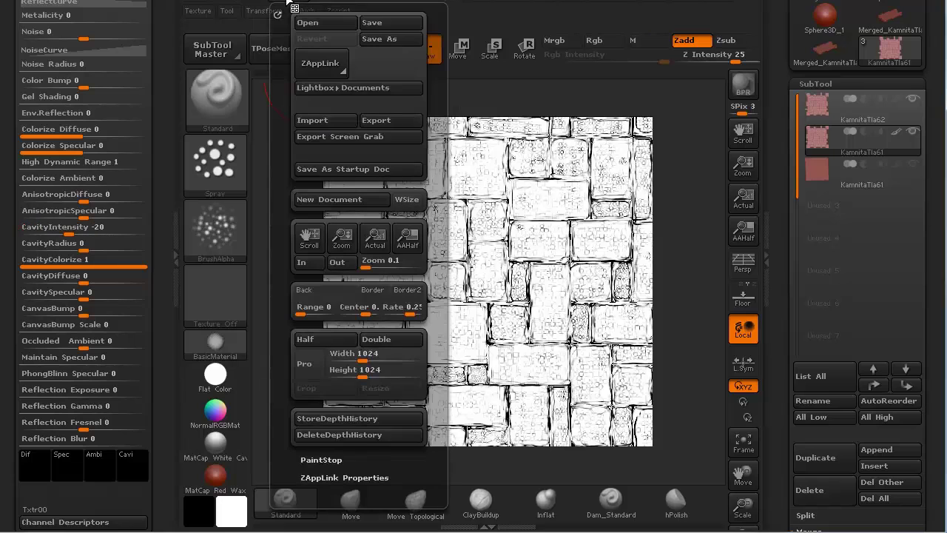
left_click(330, 67)
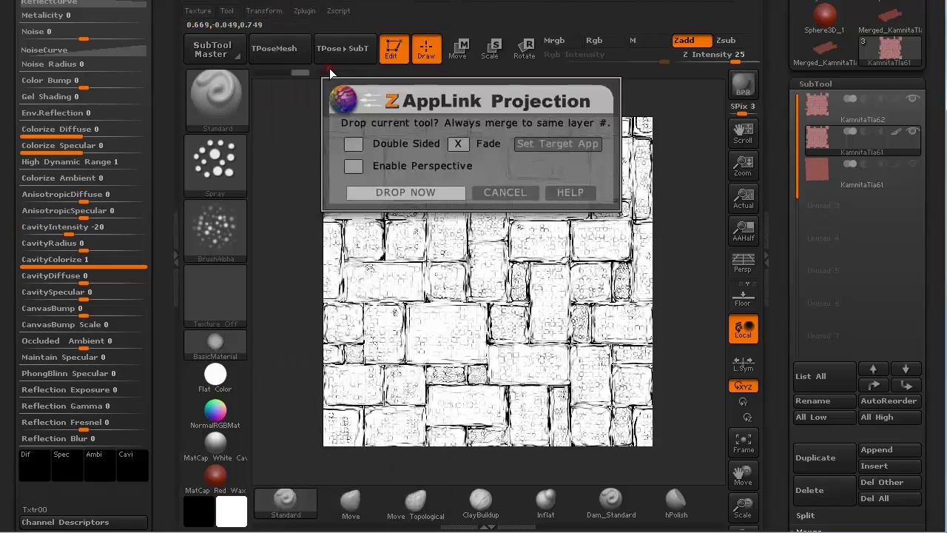
left_click(416, 193)
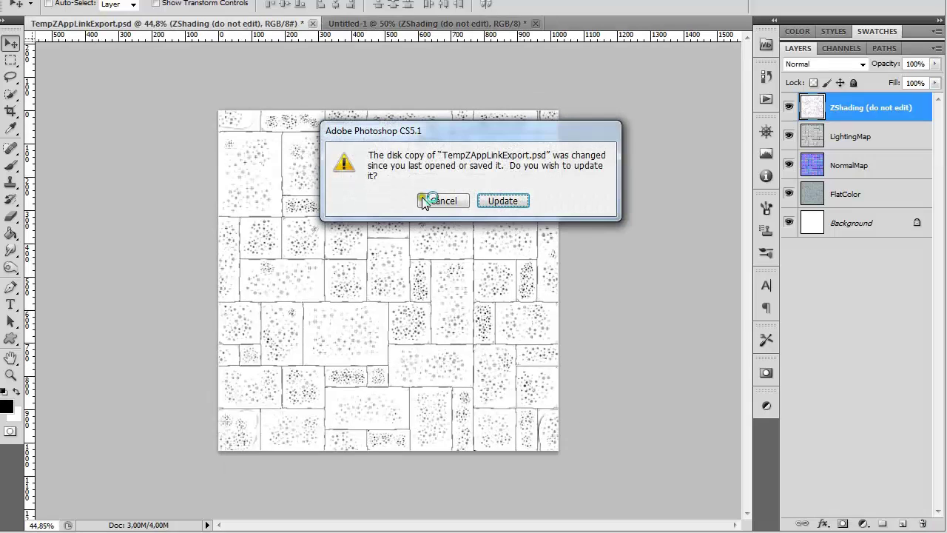
left_click(506, 201)
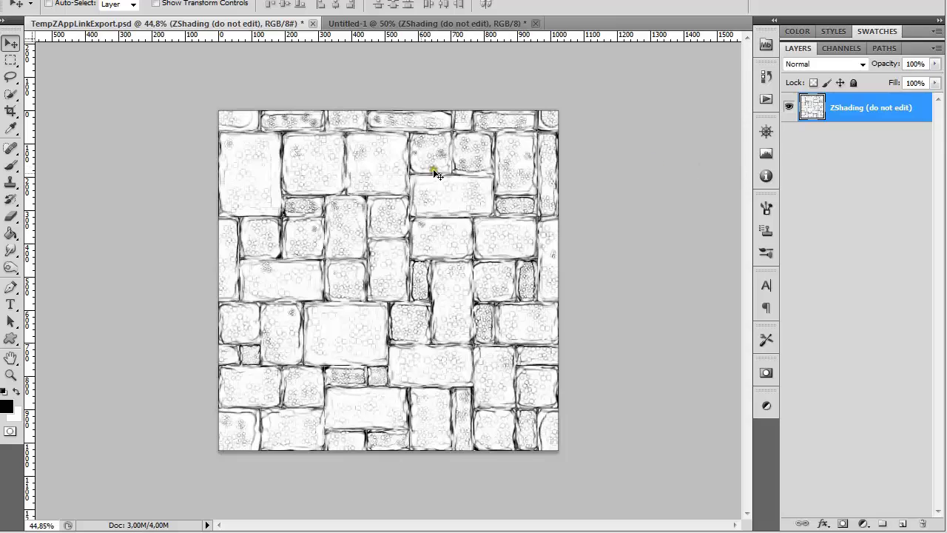
left_click_drag(375, 214, 393, 238)
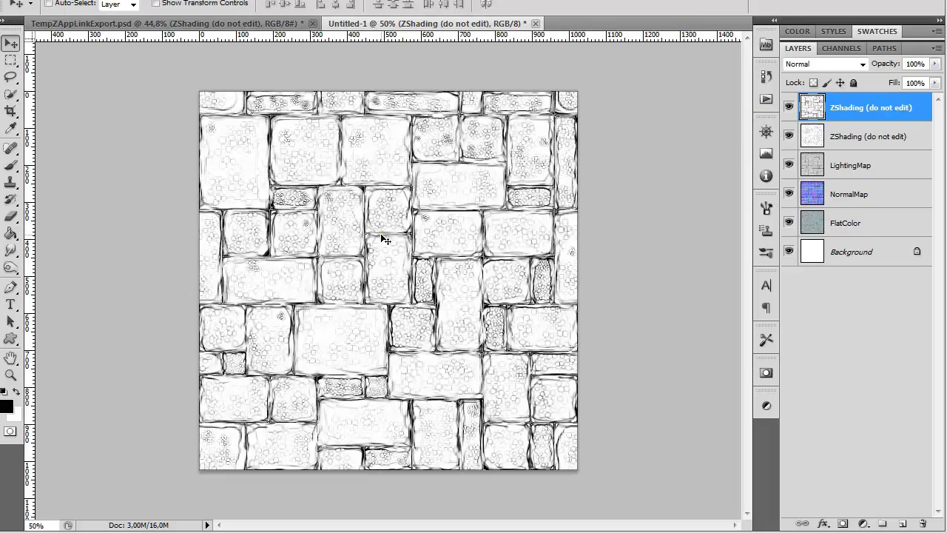
Accept the unchanged texture back in ZBrush and apply the Outline_Thin material to the wall.
key("alt+Tab")
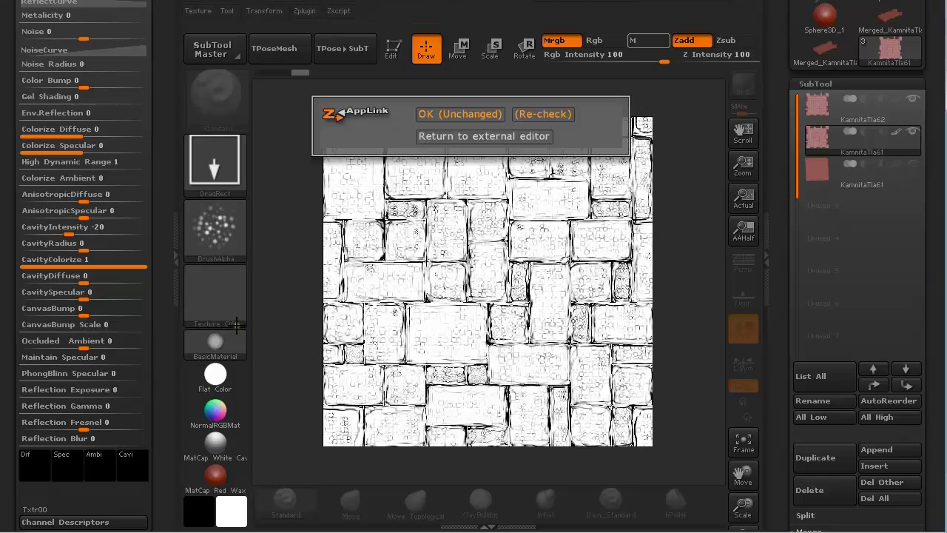
left_click(434, 117)
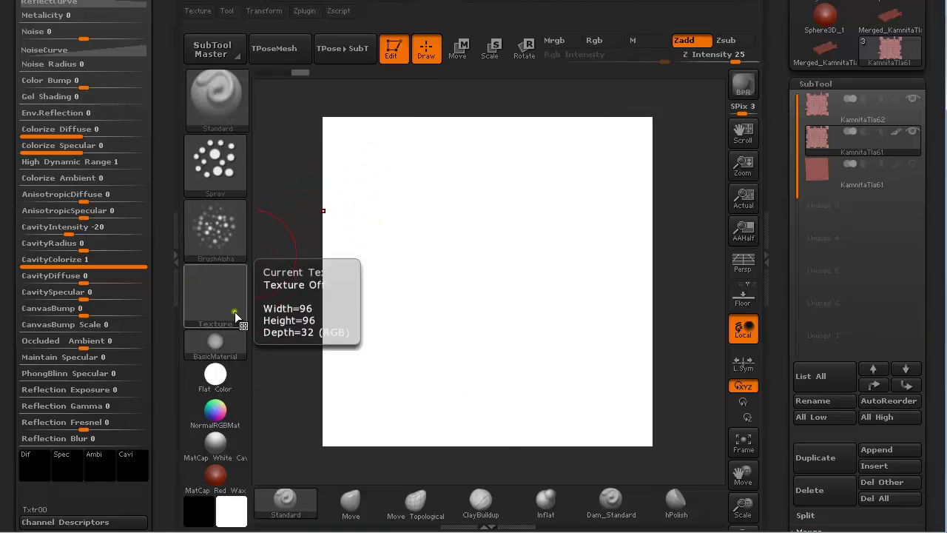
left_click(227, 413)
left_click(228, 414)
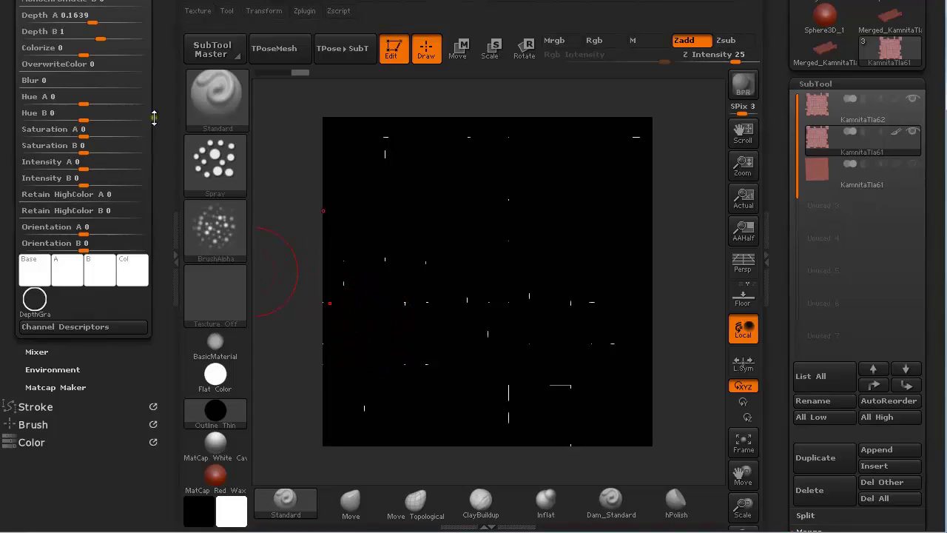
Set the Outline Thin material's Depth A to -5 and Depth B to 5.
scroll(163, 170, "up", 5)
scroll(159, 187, "up", 2)
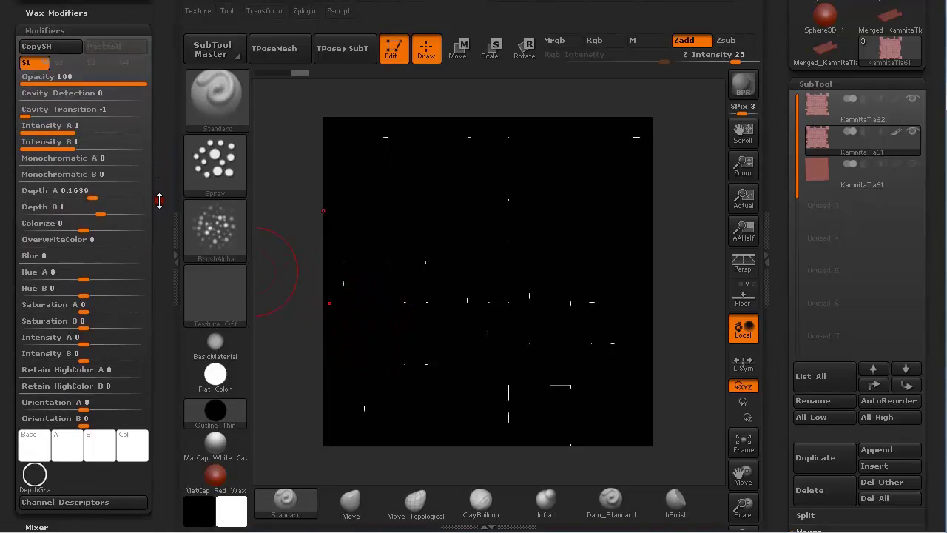
left_click(96, 198)
left_click_drag(95, 198, 119, 193)
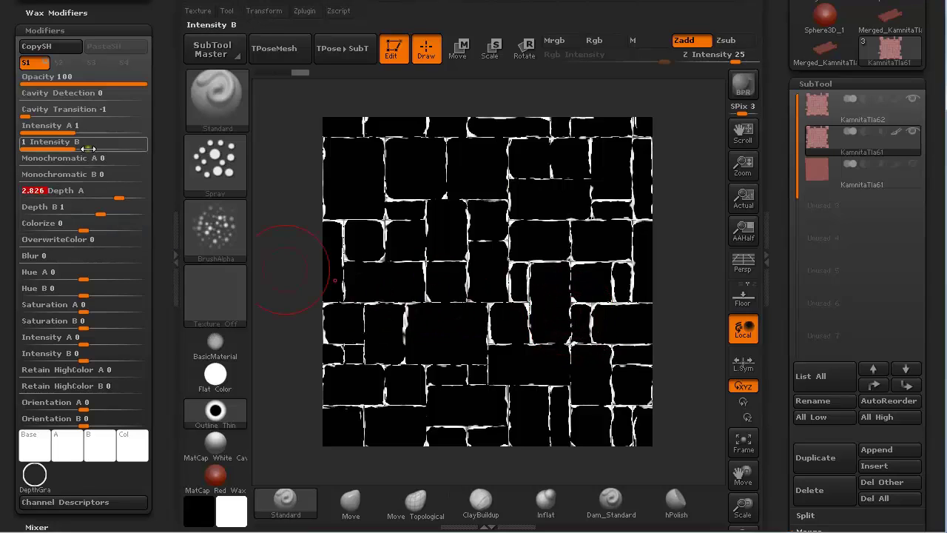
left_click(119, 194)
type("-")
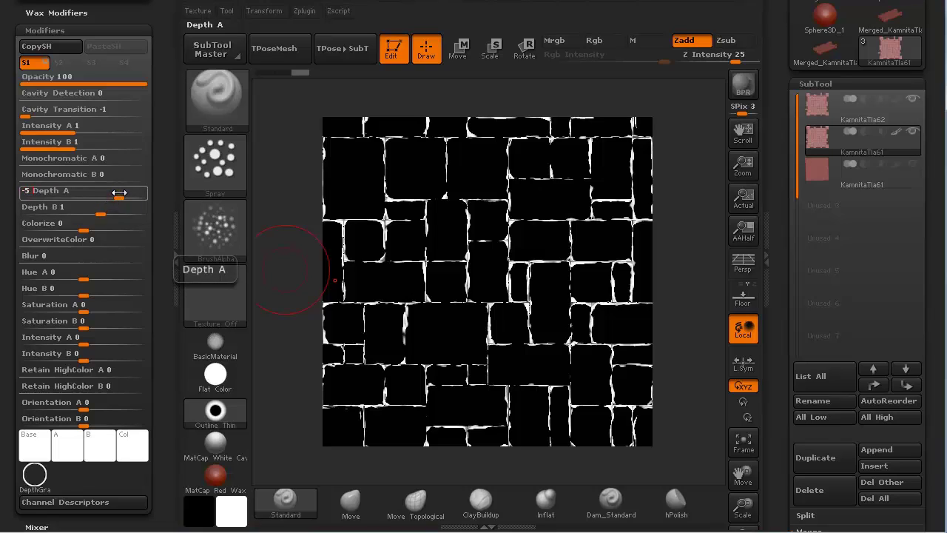
type("5")
key("Return")
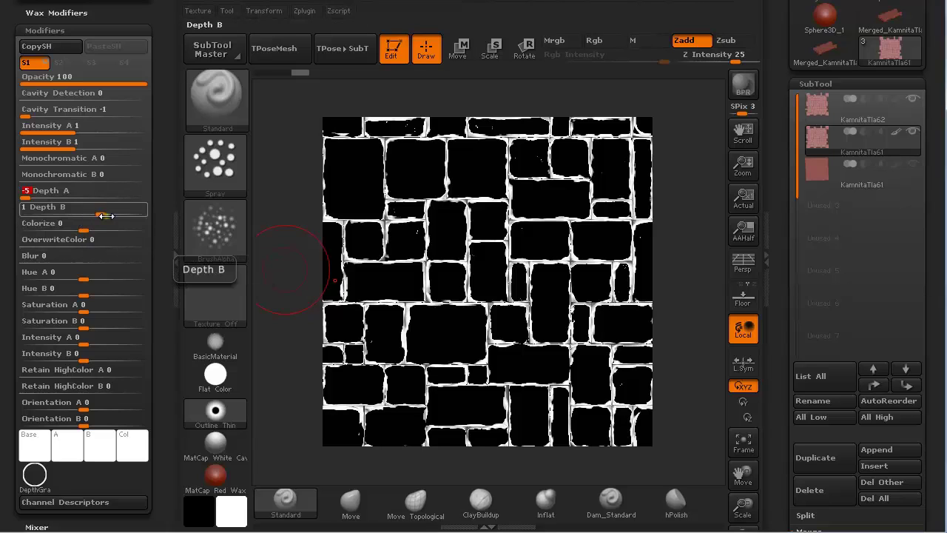
left_click(106, 212)
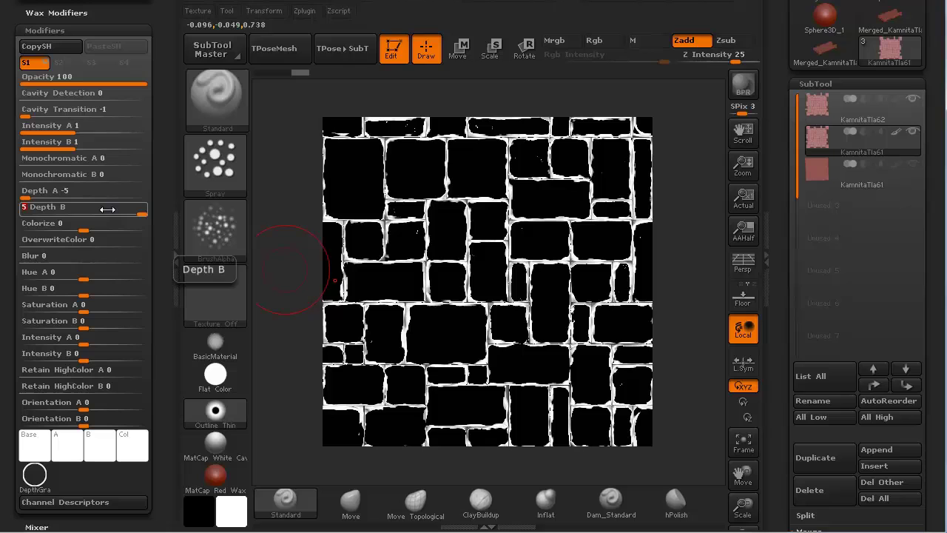
key("Return")
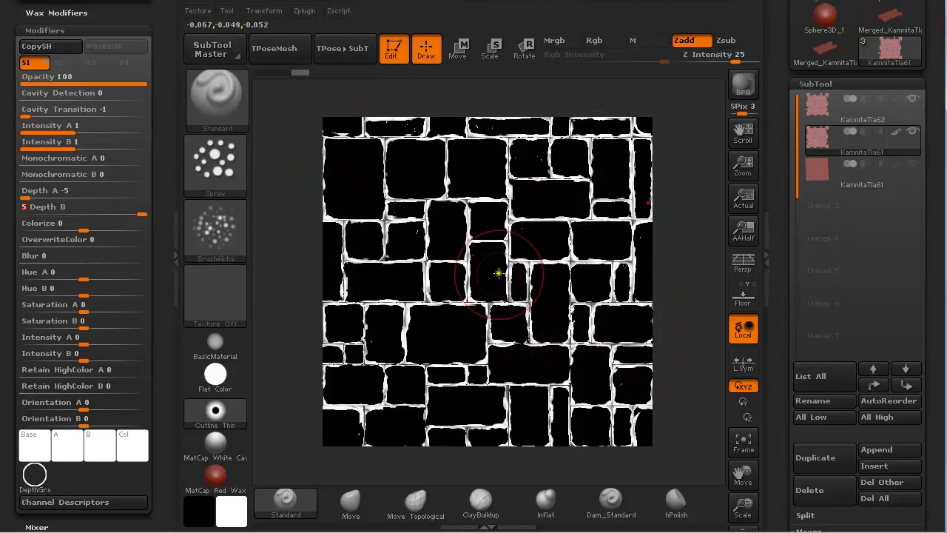
Drop the white-edge render into Photoshop via ZAppLink and update the document.
left_click(270, 11)
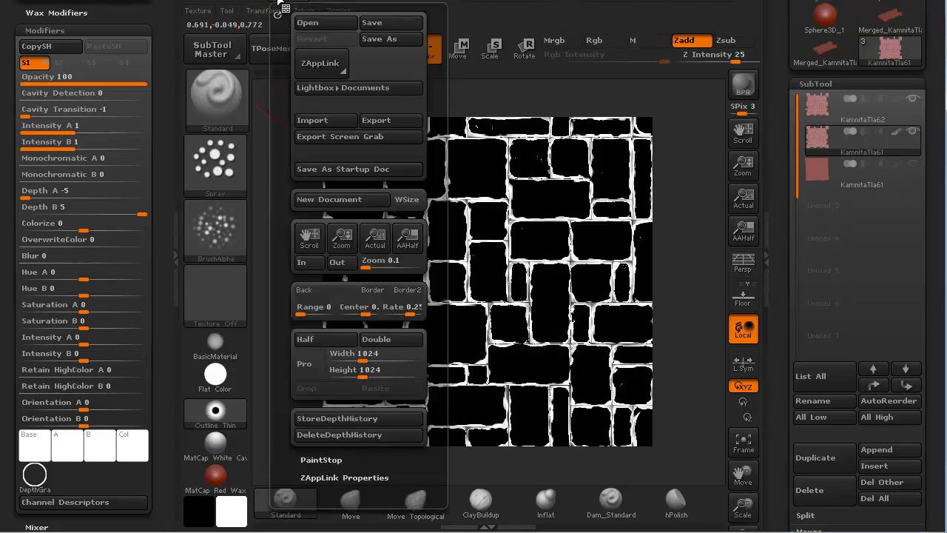
left_click(331, 74)
left_click(448, 191)
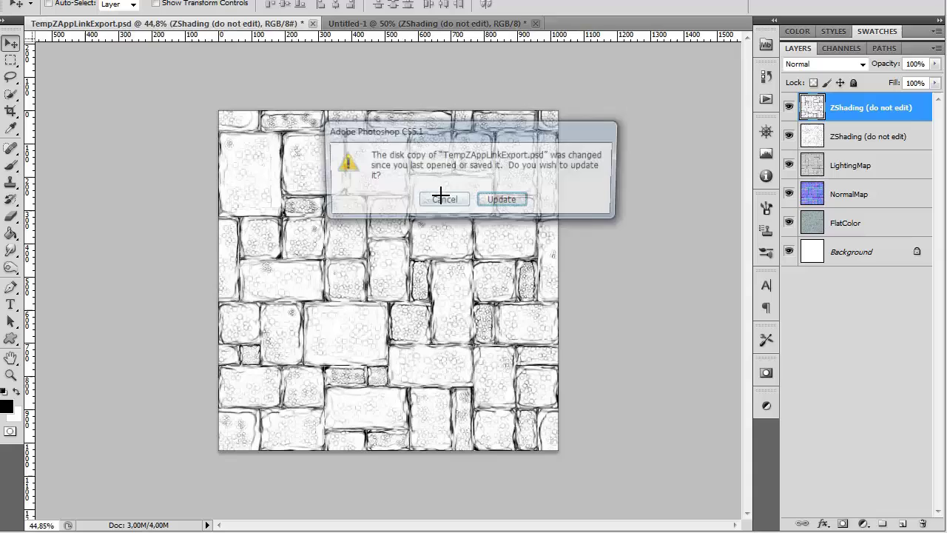
left_click(500, 202)
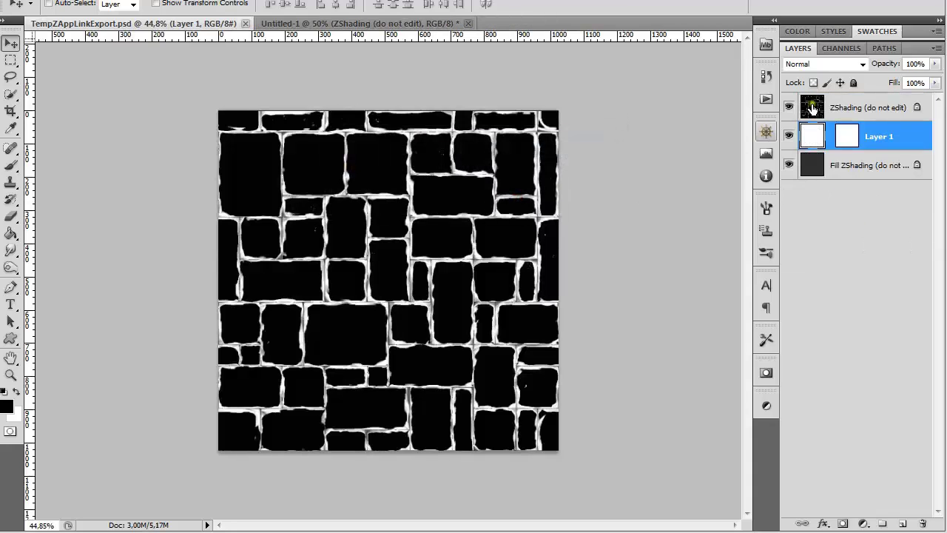
Merge the three exported layers into a single ZShading layer.
left_click(812, 109)
left_click(820, 164, "shift")
key("ctrl+e")
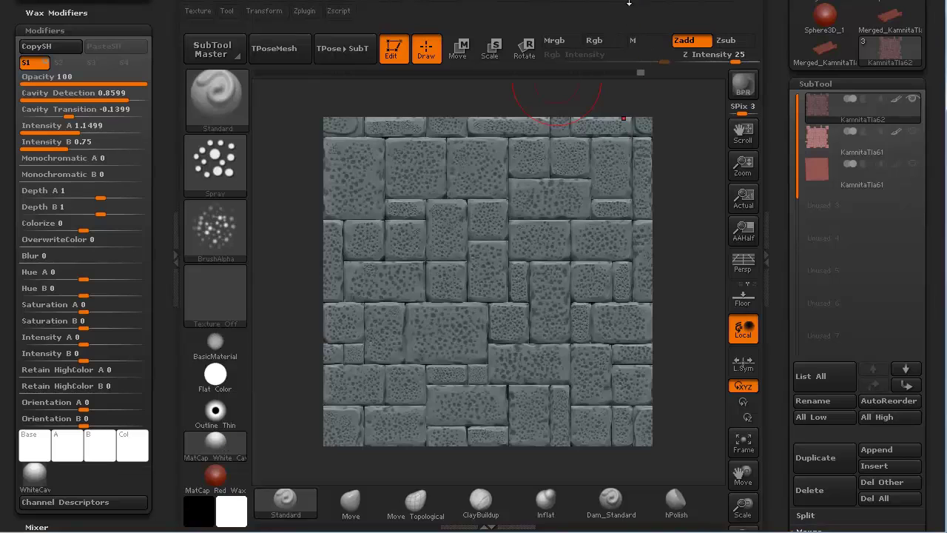
Display the BPR RenderPass maps in ZBrush's render settings.
key("shift+r")
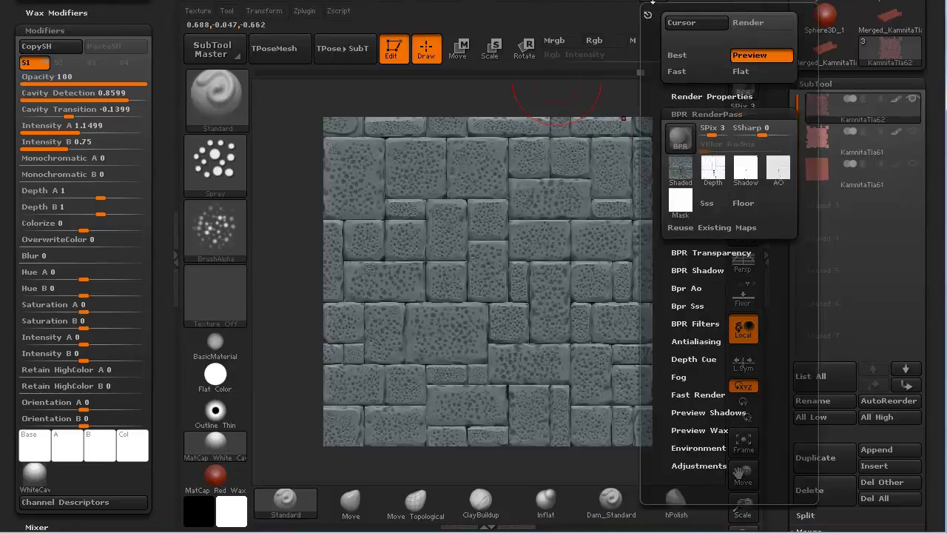
left_click(692, 98)
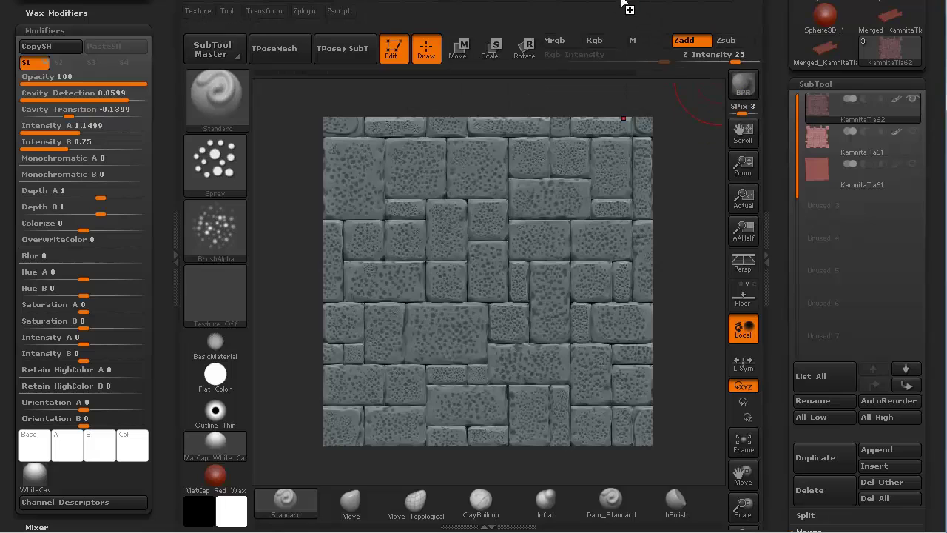
left_click(663, 9)
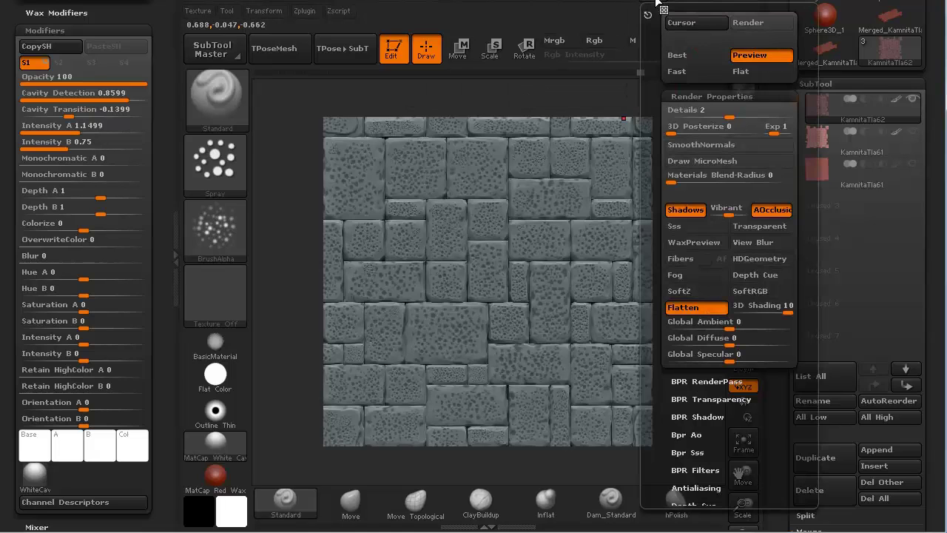
left_click(694, 96)
left_click(696, 114)
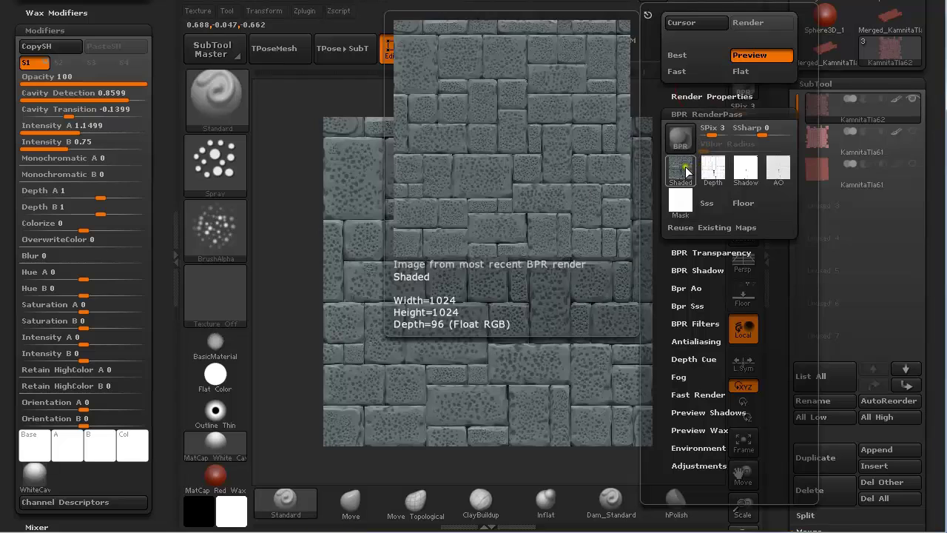
Save the ambient occlusion map as BPR_AO in the Renders\Tutorial folder.
mouse_move(772, 172)
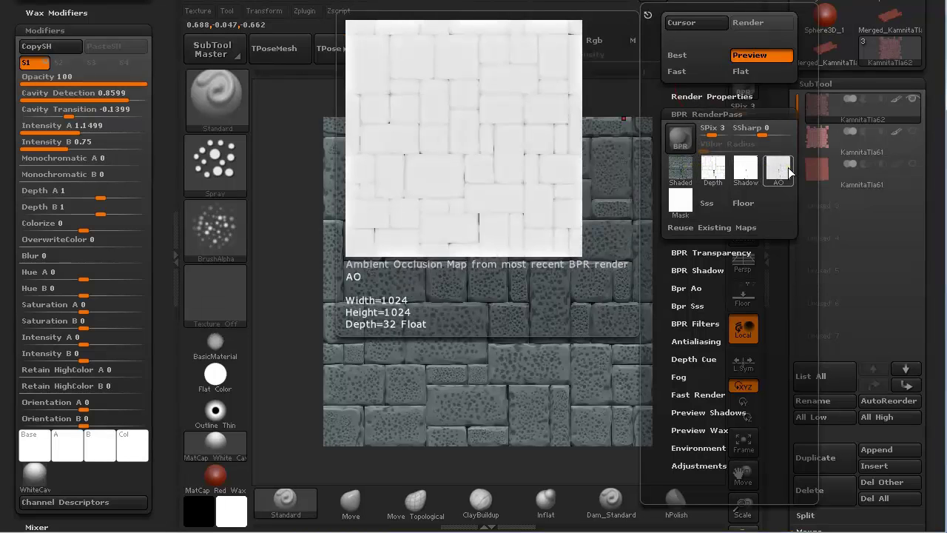
left_click(783, 172)
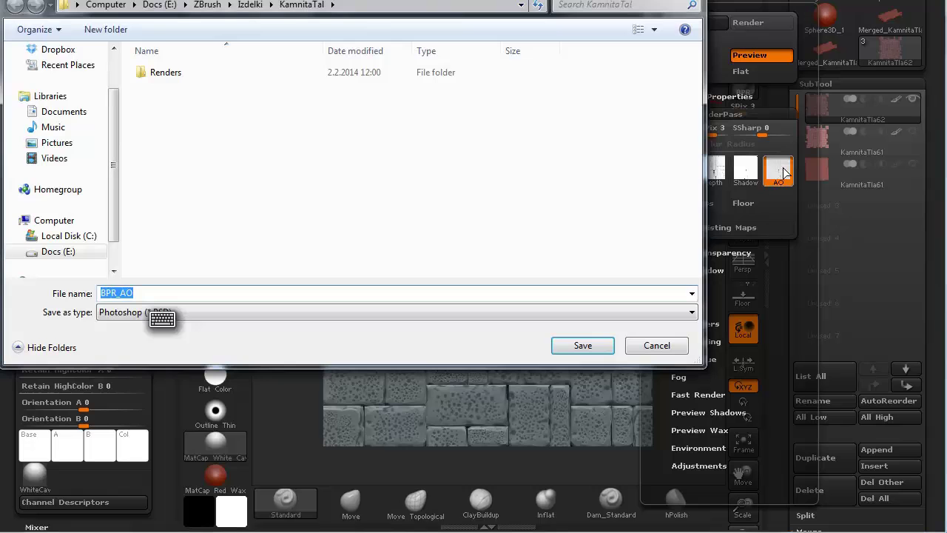
double_click(254, 72)
left_click(583, 346)
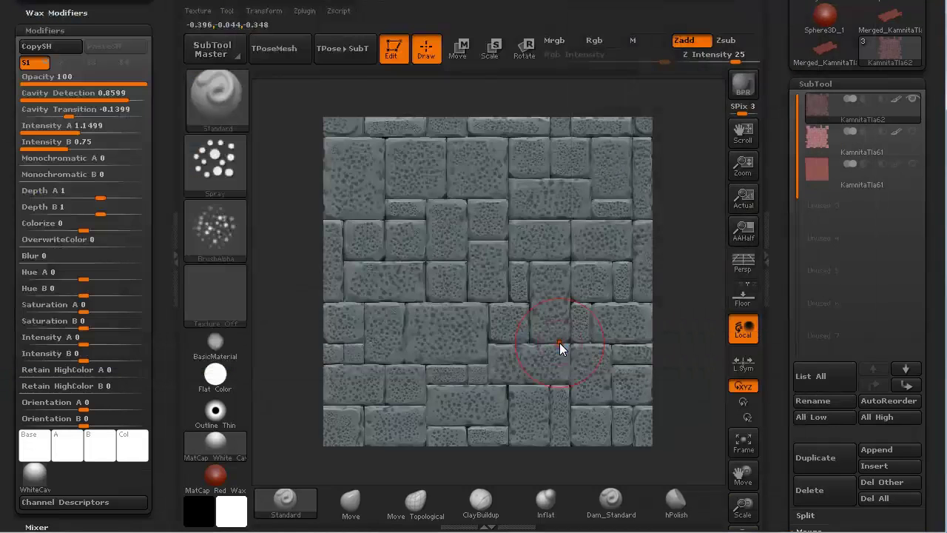
In Photoshop, open BPR_AO.PSD and paste the ambient occlusion image into Maps.psd as a new layer.
mouse_move(60, 529)
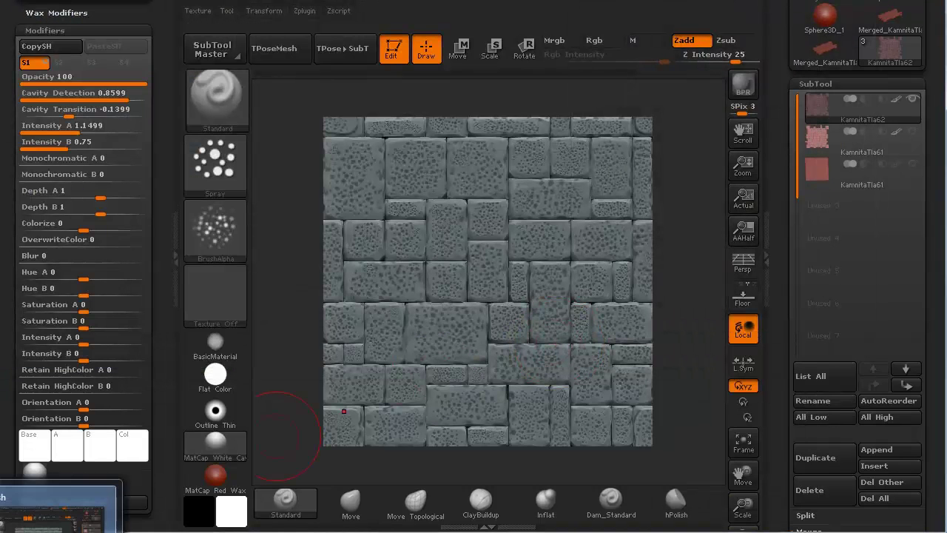
left_click(59, 510)
left_click(65, 3)
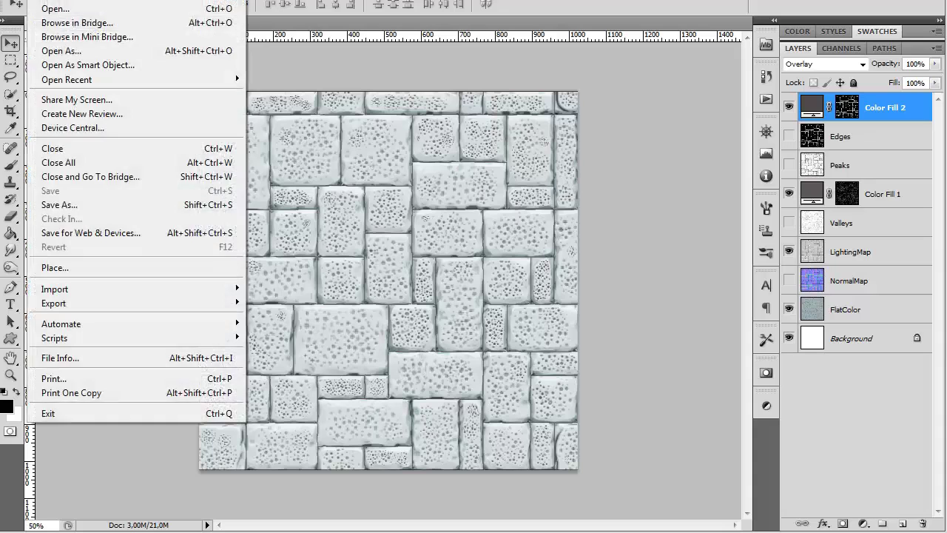
left_click(47, 11)
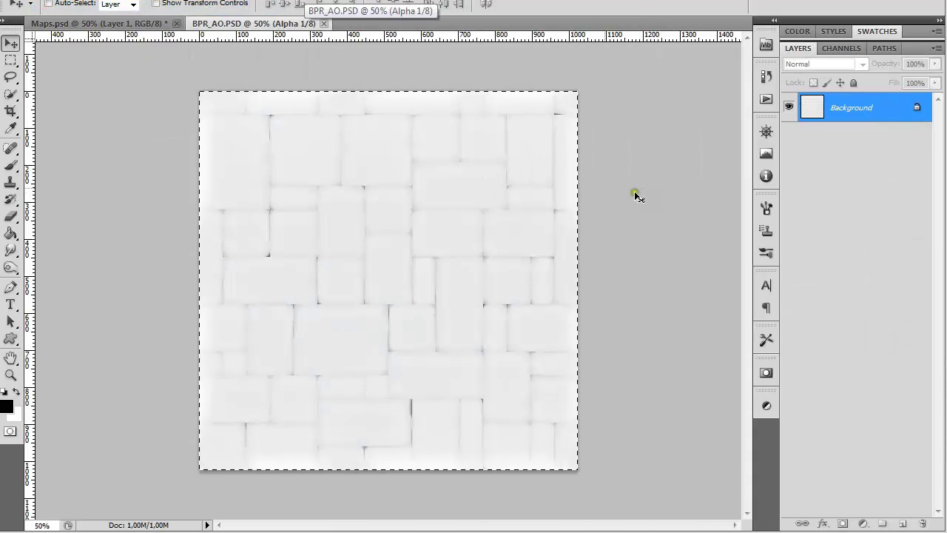
left_click(104, 23)
key("ctrl+v")
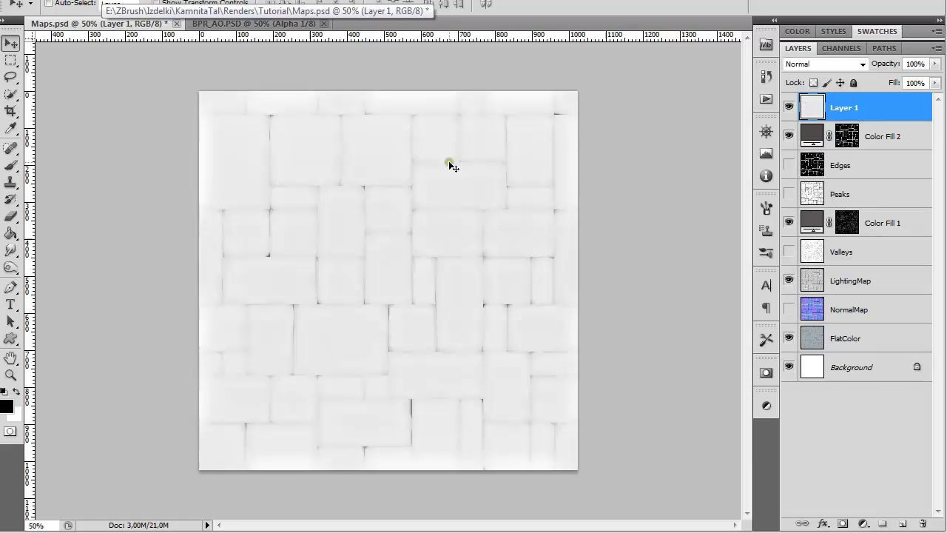
Set the AO layer's blend mode to Multiply after trying Overlay, and toggle its visibility to compare.
left_click(808, 65)
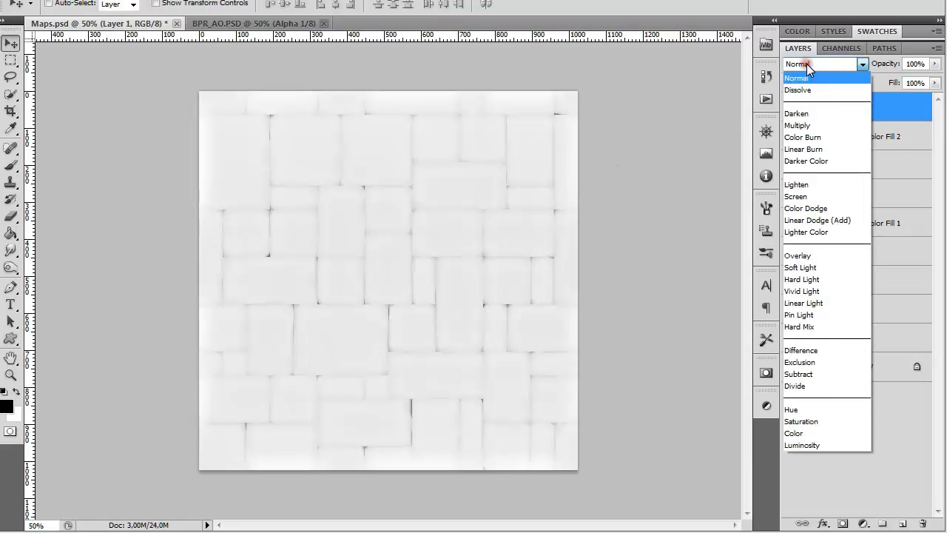
left_click(807, 256)
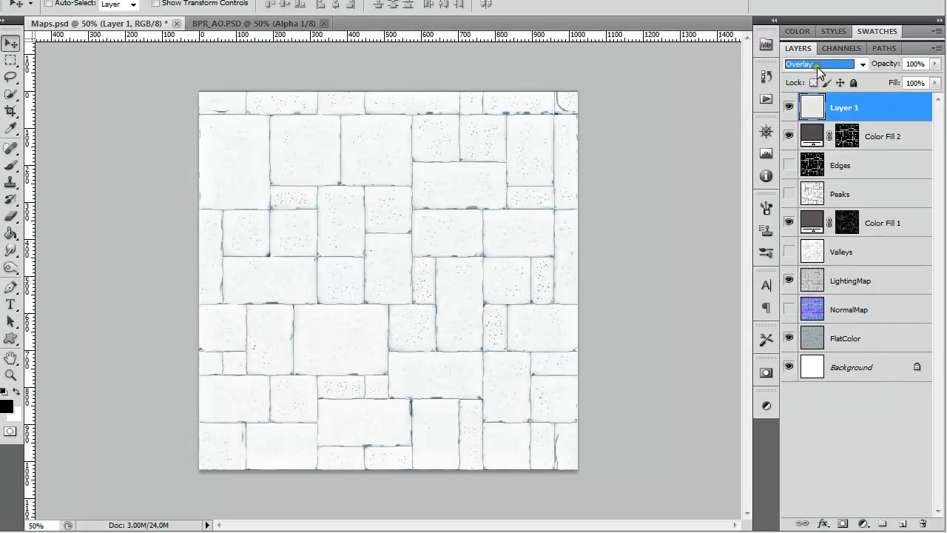
left_click(814, 65)
left_click(828, 122)
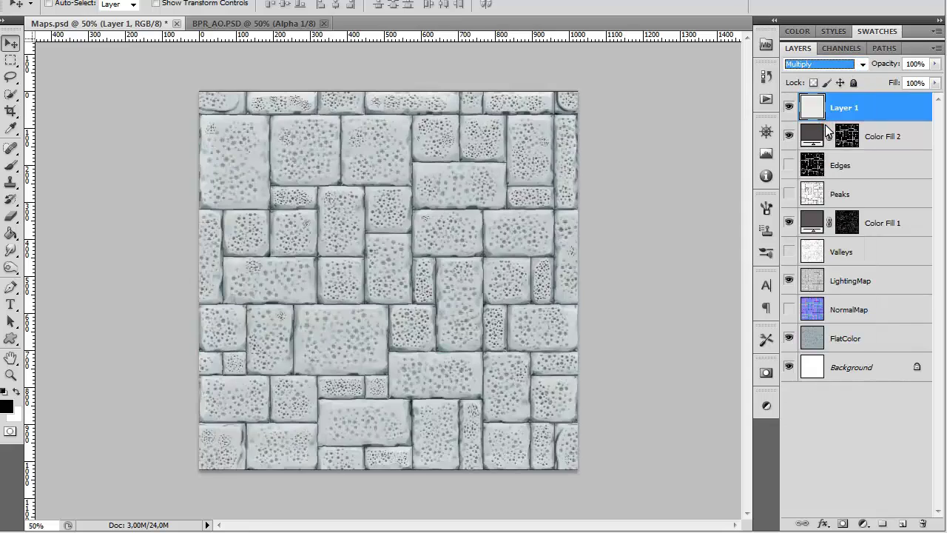
left_click(789, 107)
left_click(789, 108)
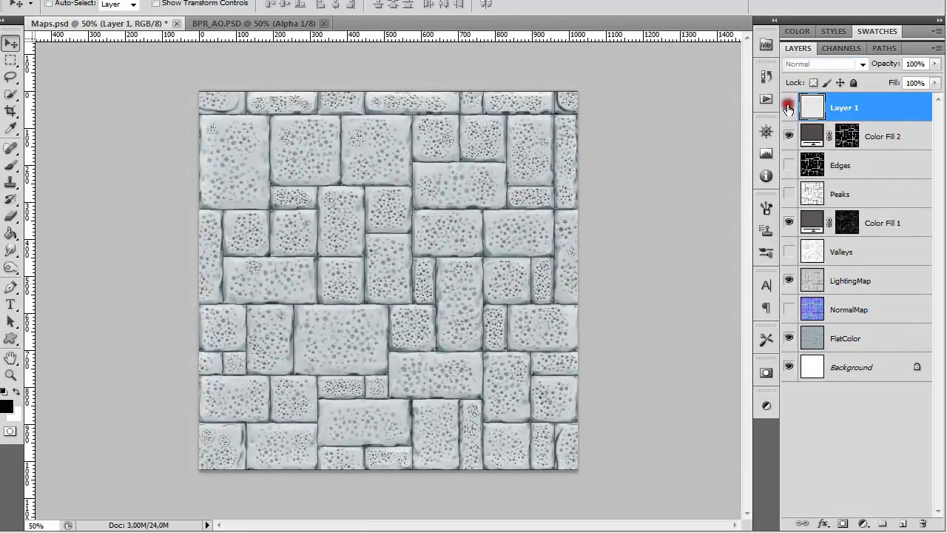
left_click(789, 107)
left_click(789, 107)
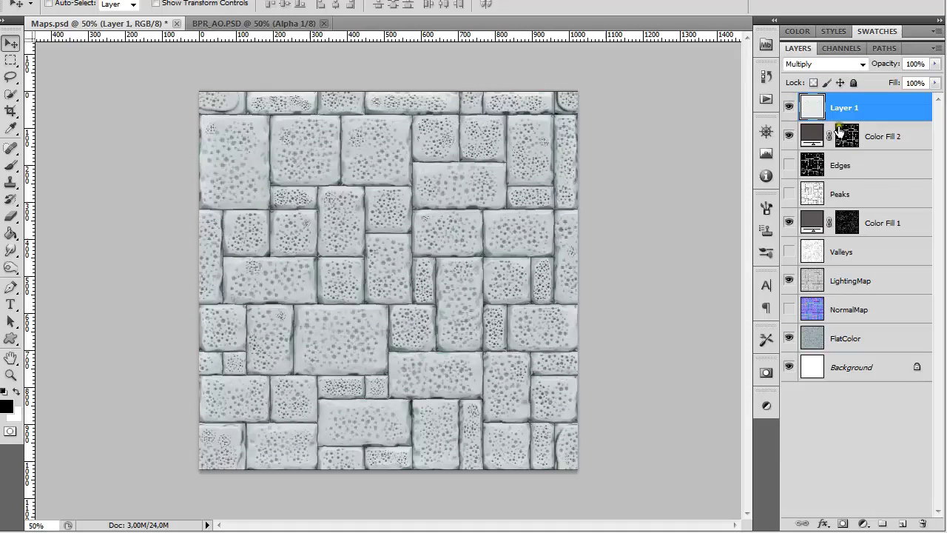